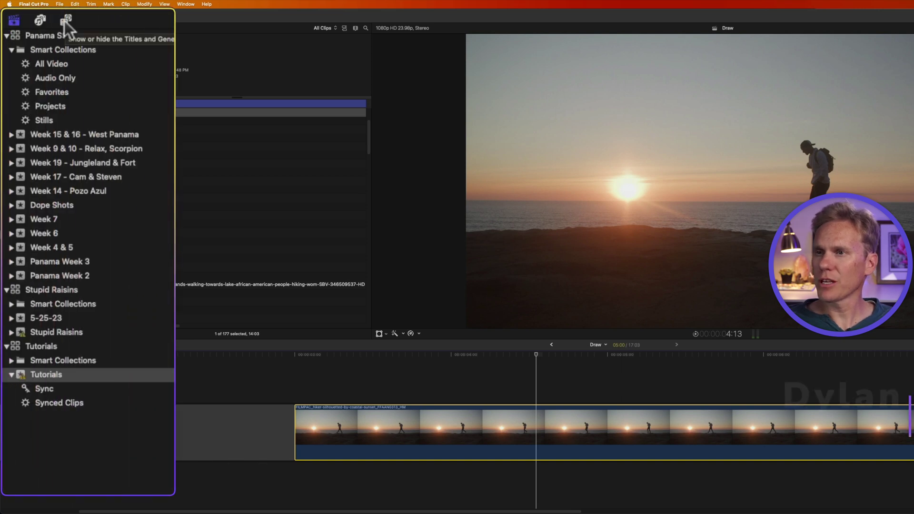
Connect a Solids > Custom generator above the sunset hiker clip
{"action": "left_click", "coordinate": [65, 20]}
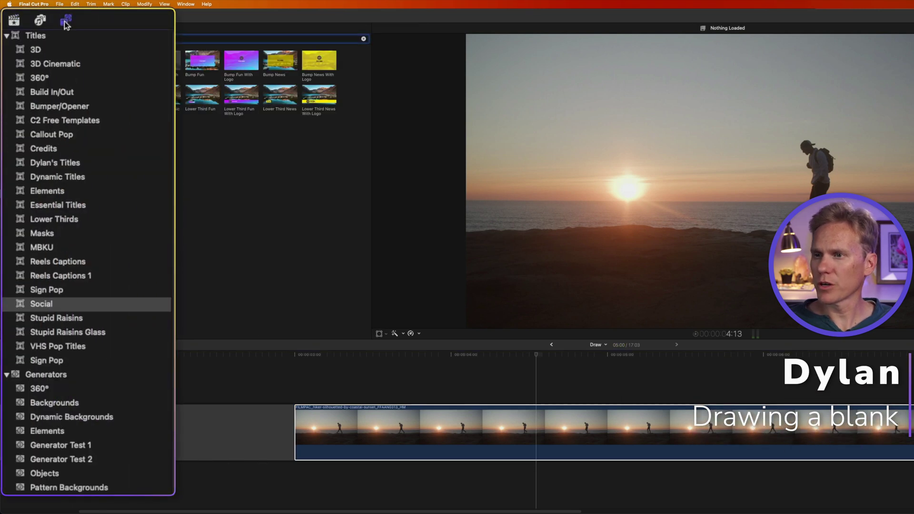
{"action": "scroll", "coordinate": [98, 363], "scroll_direction": "down", "scroll_amount": 1}
{"action": "scroll", "coordinate": [78, 462], "scroll_direction": "down", "scroll_amount": 3}
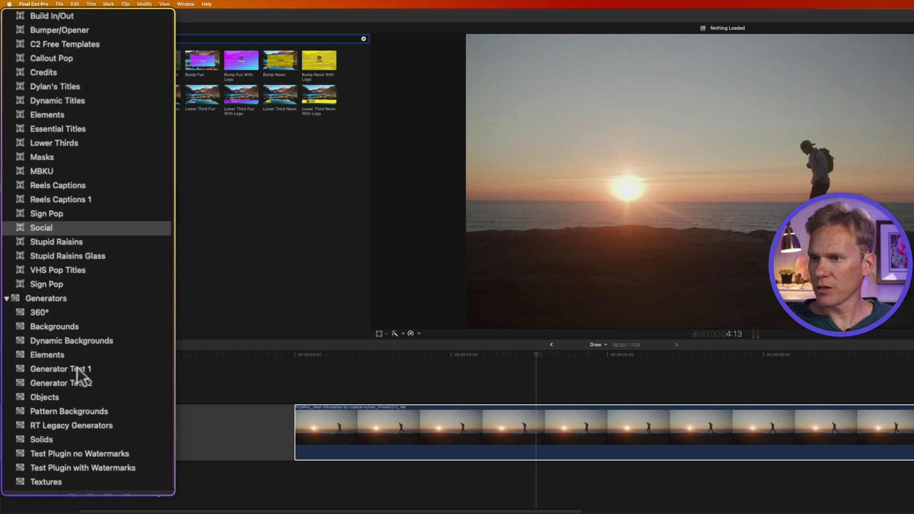
{"action": "left_click", "coordinate": [43, 309]}
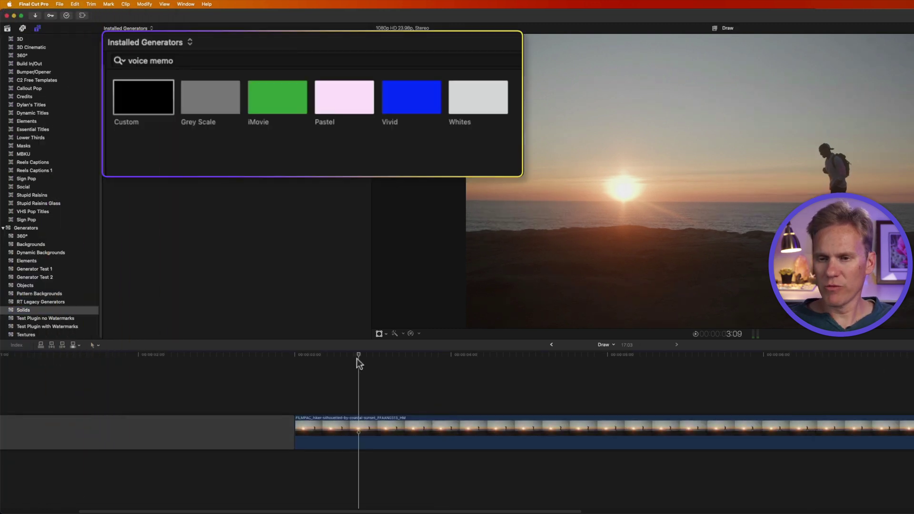
{"action": "left_click", "coordinate": [165, 110]}
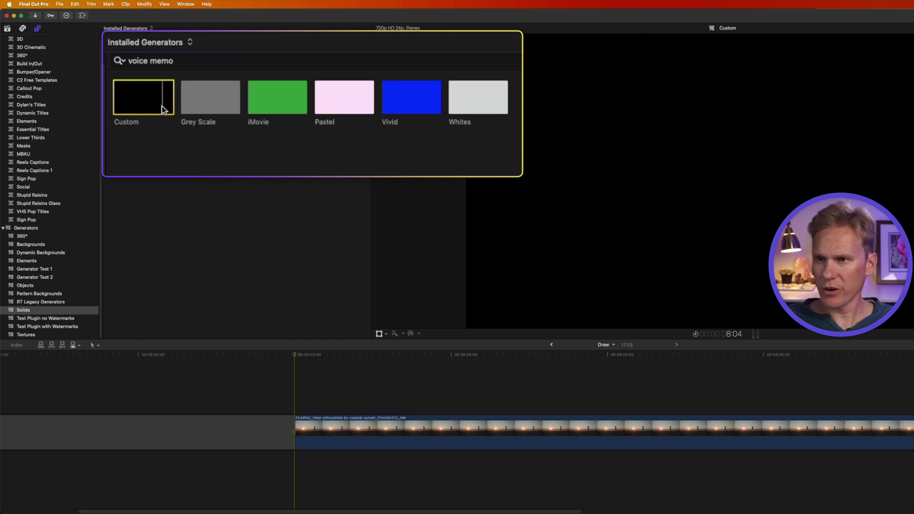
{"action": "key", "text": "q"}
Trim the black solid to end at the 5:00 playhead
{"action": "key", "text": "super+equal"}
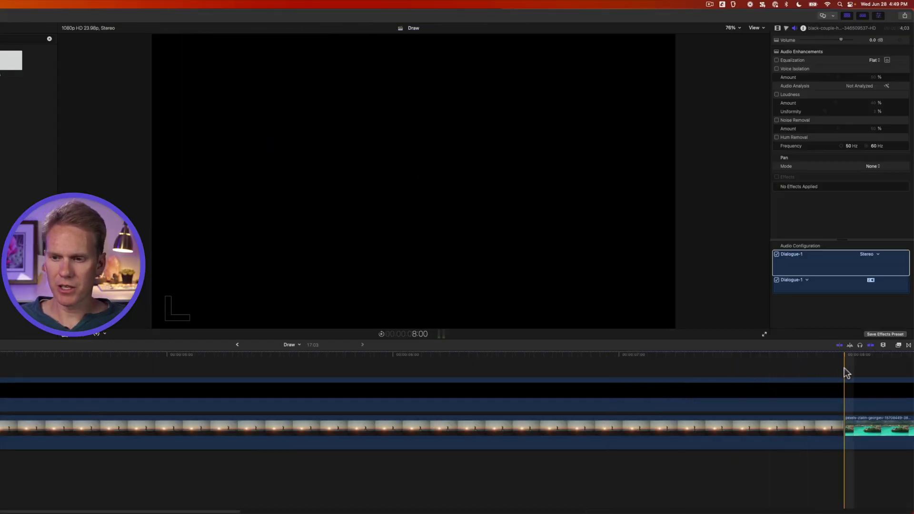
{"action": "left_click", "coordinate": [845, 388]}
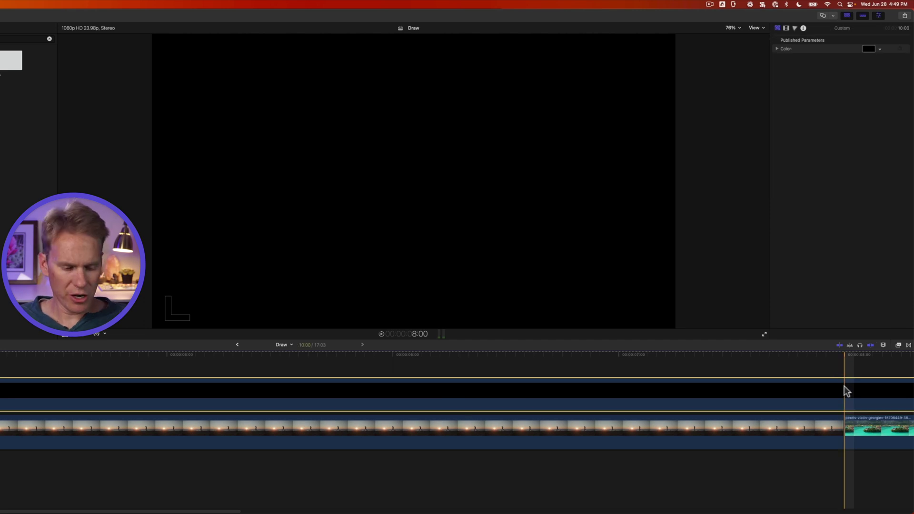
{"action": "key", "text": "alt+bracketright"}
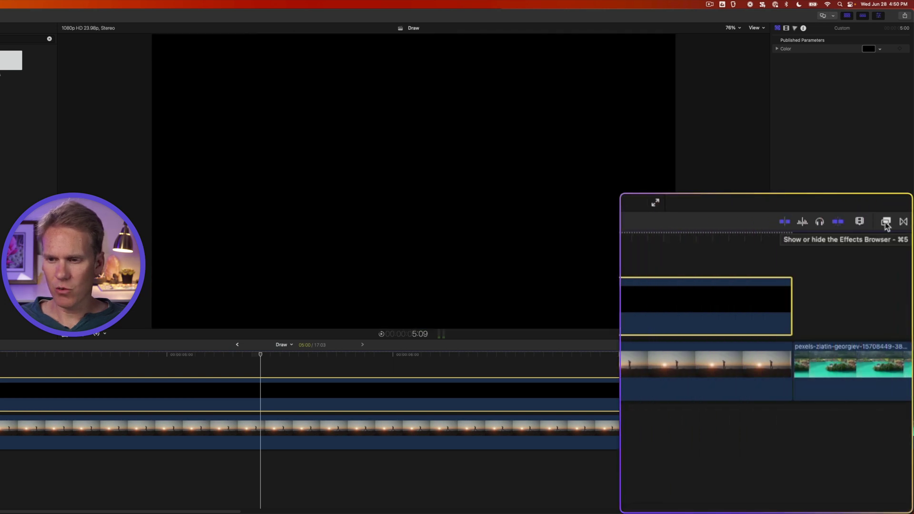
Apply the Masks and Keying Draw Mask effect to the black solid
{"action": "key", "text": "super+5"}
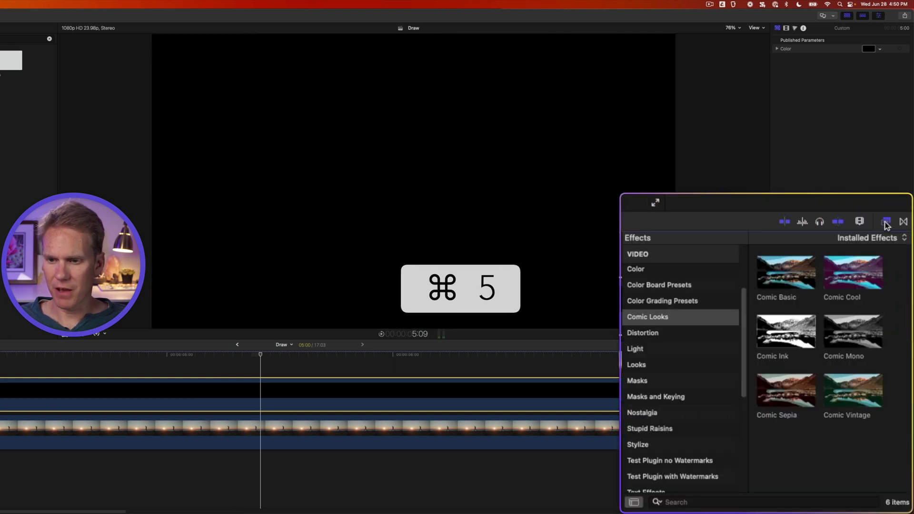
{"action": "left_click", "coordinate": [685, 395]}
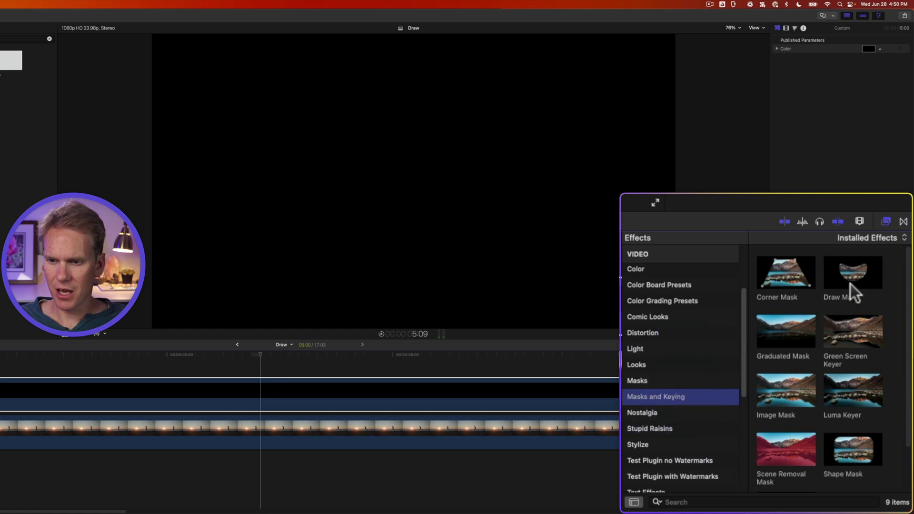
{"action": "mouse_move", "coordinate": [854, 276]}
{"action": "left_mouse_down"}
{"action": "mouse_move", "coordinate": [556, 384]}
{"action": "mouse_move", "coordinate": [343, 405]}
{"action": "mouse_move", "coordinate": [305, 401]}
{"action": "left_mouse_up"}
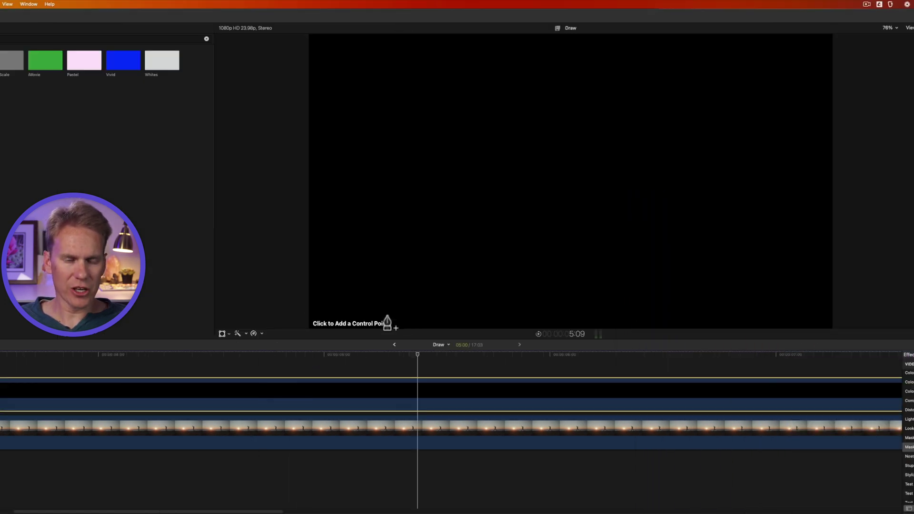
Draw a two-point mask line from left of the sun to past the hiker
{"action": "left_click", "coordinate": [391, 179]}
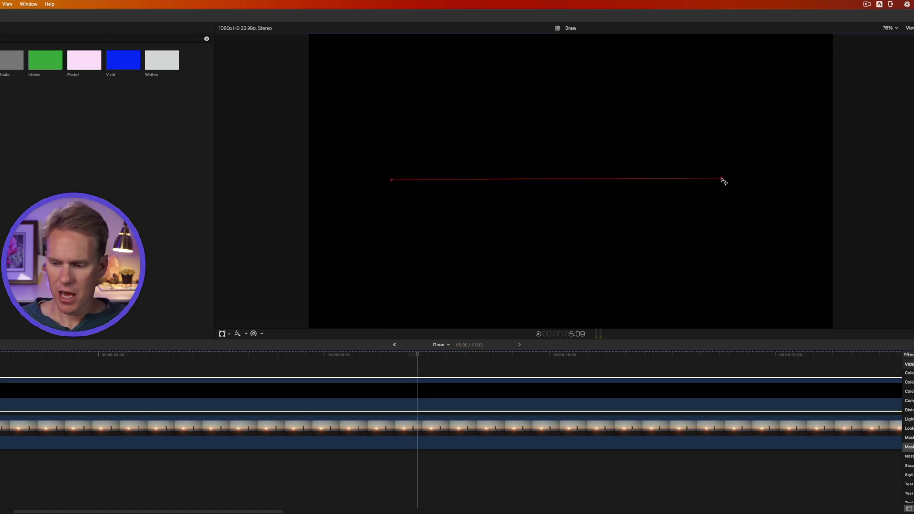
{"action": "left_click", "coordinate": [722, 178]}
{"action": "key", "text": "Return"}
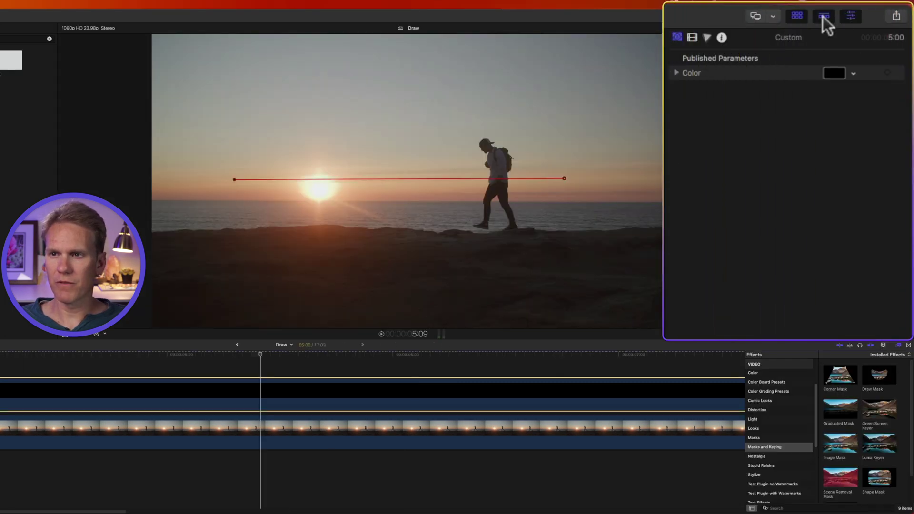
Set the Draw Mask's Point 1 X control point to -600
{"action": "left_click", "coordinate": [847, 18]}
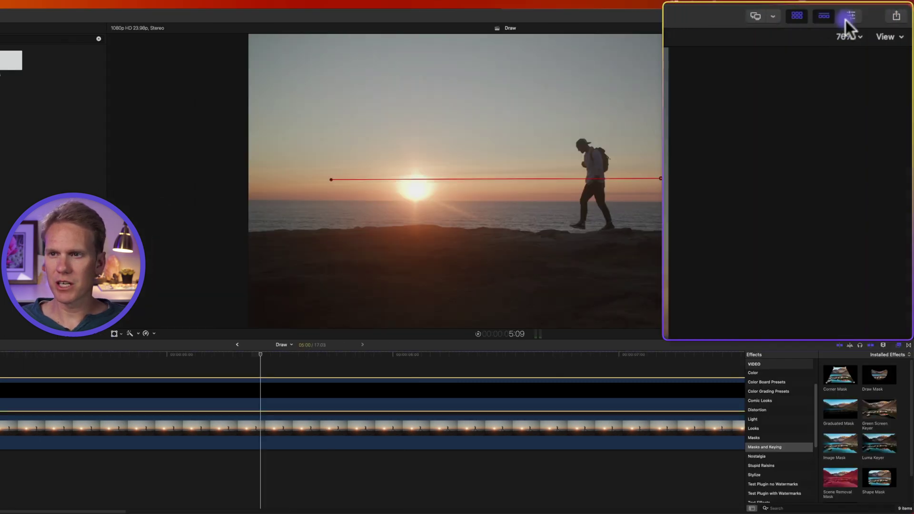
{"action": "left_click", "coordinate": [850, 17]}
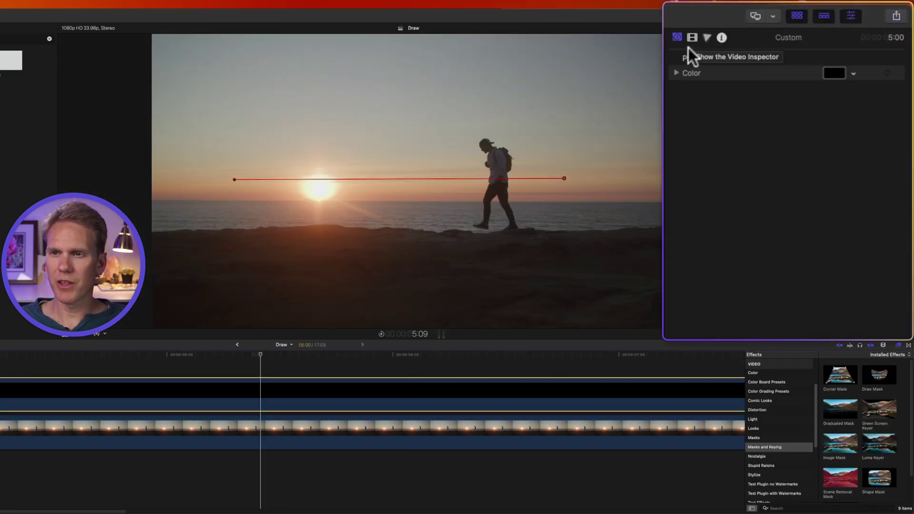
{"action": "left_click", "coordinate": [691, 38]}
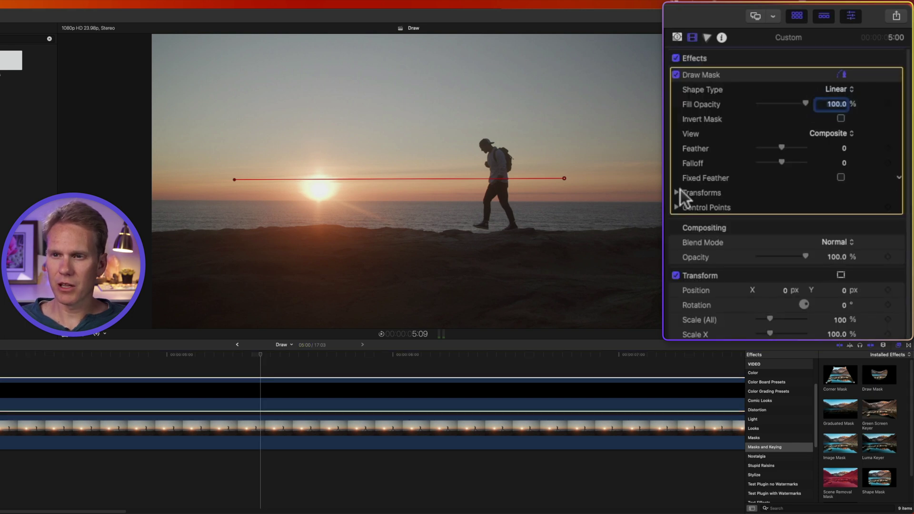
{"action": "left_click", "coordinate": [677, 207]}
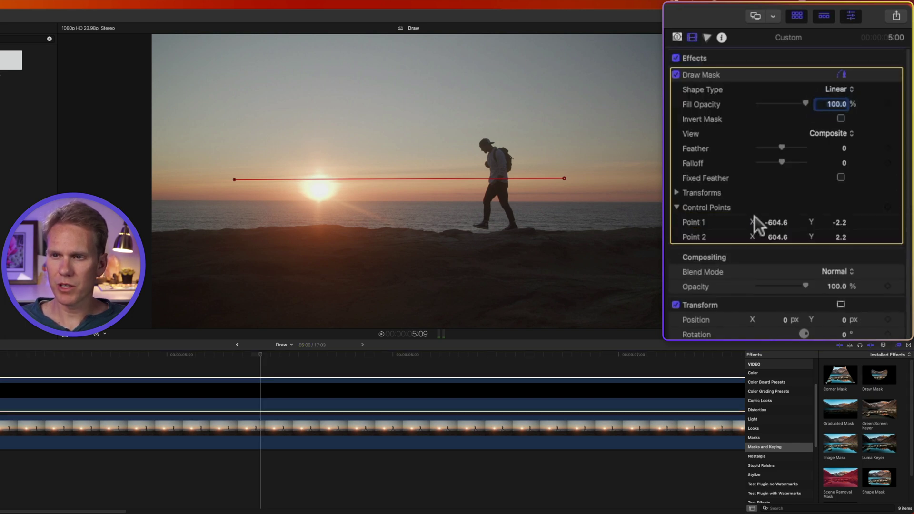
{"action": "left_click", "coordinate": [777, 223]}
{"action": "type", "text": "-600"}
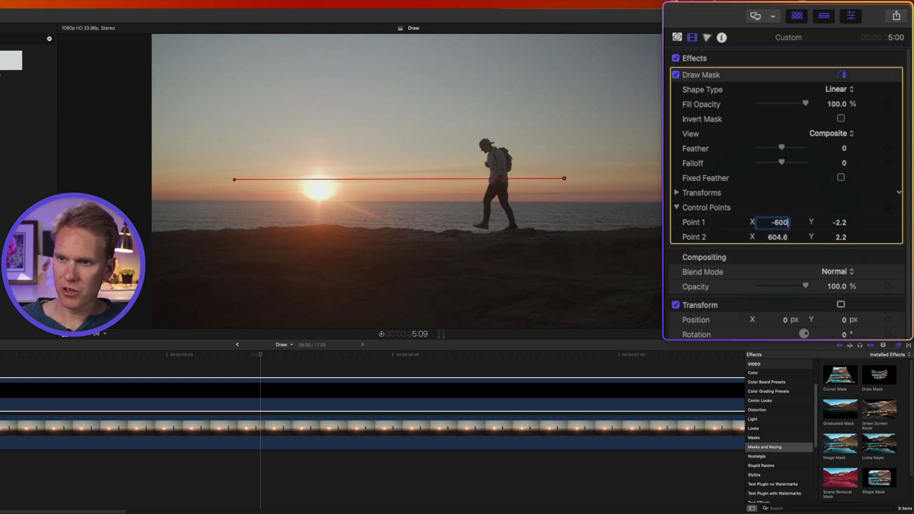
{"action": "key", "text": "Tab"}
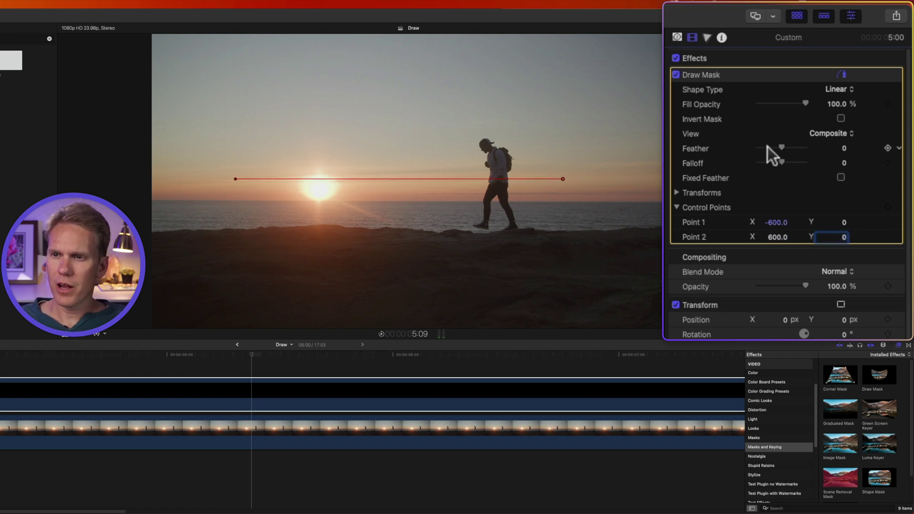
Thicken the mask line with Falloff -1000 and Feather 20
{"action": "left_click_drag", "start_coordinate": [783, 146], "coordinate": [788, 146]}
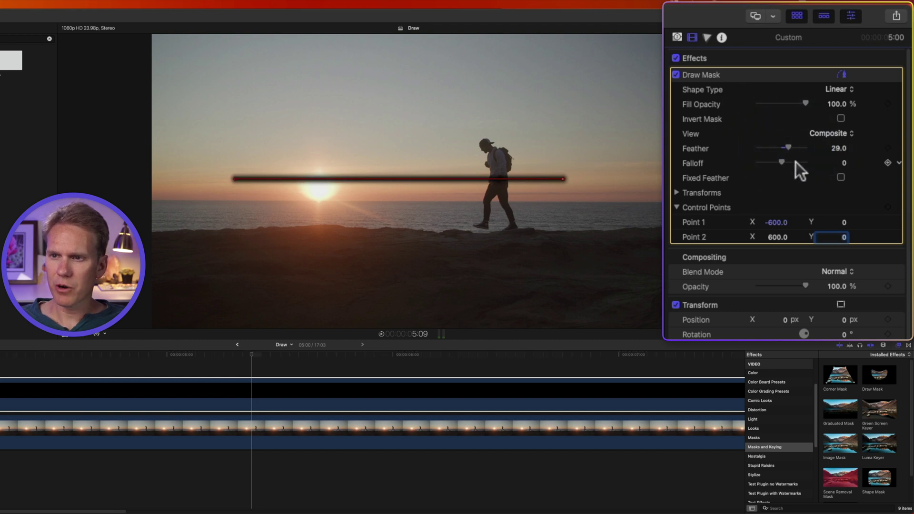
{"action": "left_click", "coordinate": [845, 163]}
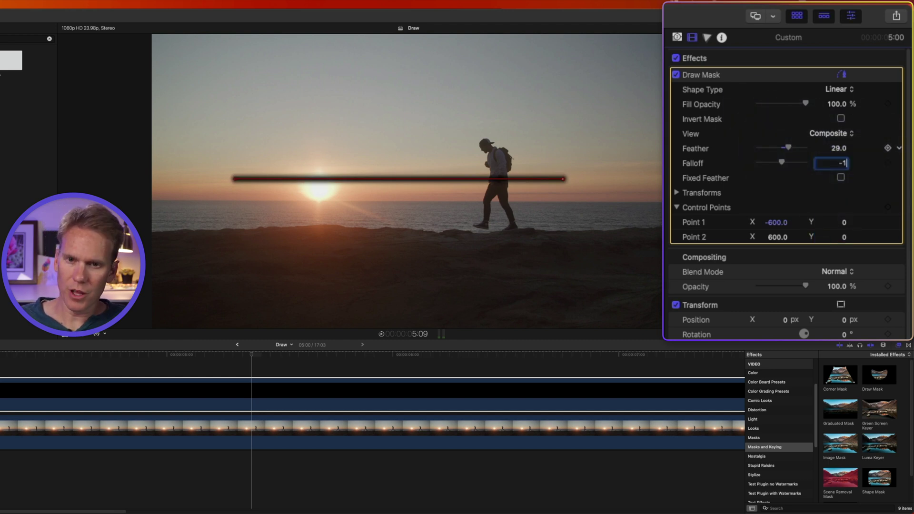
{"action": "type", "text": "-1000"}
{"action": "key", "text": "Return"}
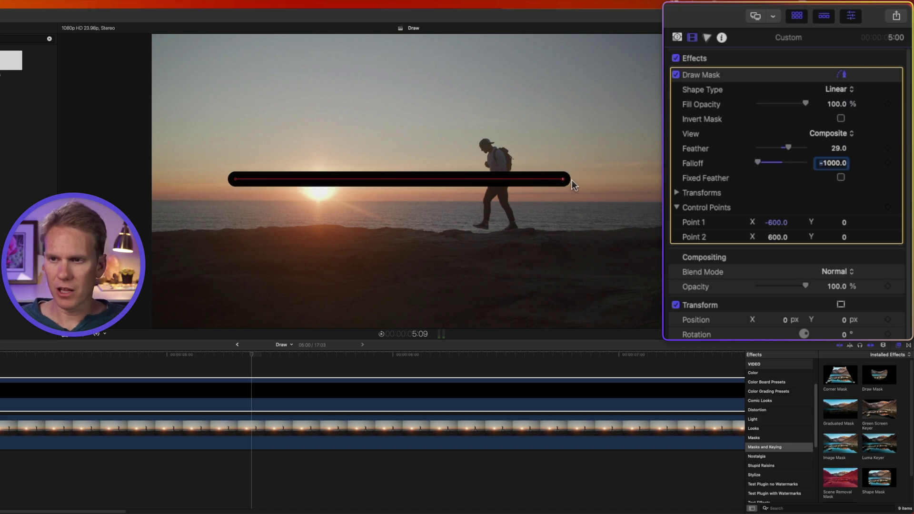
{"action": "left_click", "coordinate": [839, 149]}
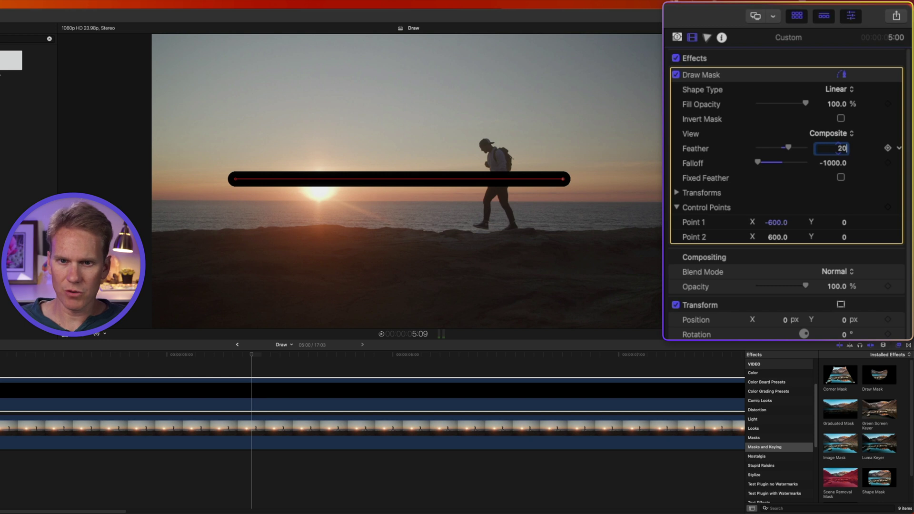
{"action": "type", "text": "20"}
{"action": "key", "text": "Return"}
Colour the solid purple and drag the line down beneath the hiker
{"action": "left_click", "coordinate": [678, 37]}
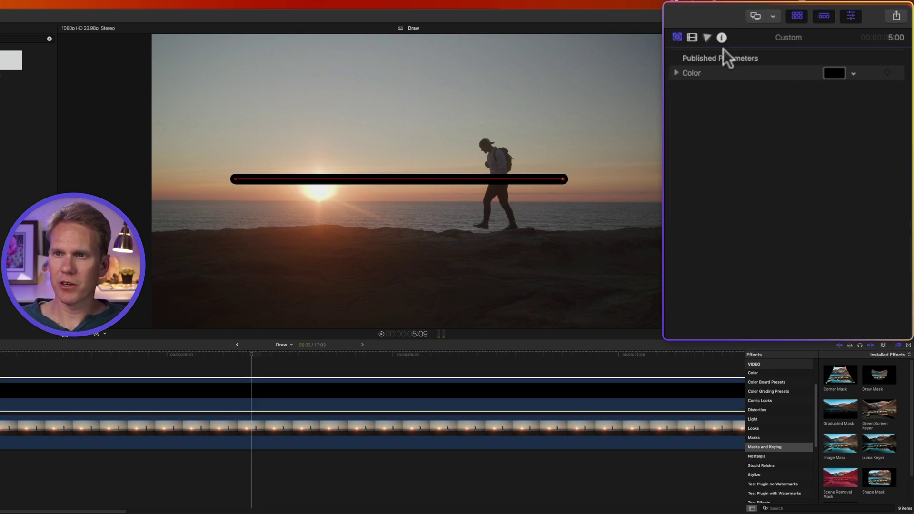
{"action": "left_click", "coordinate": [833, 73]}
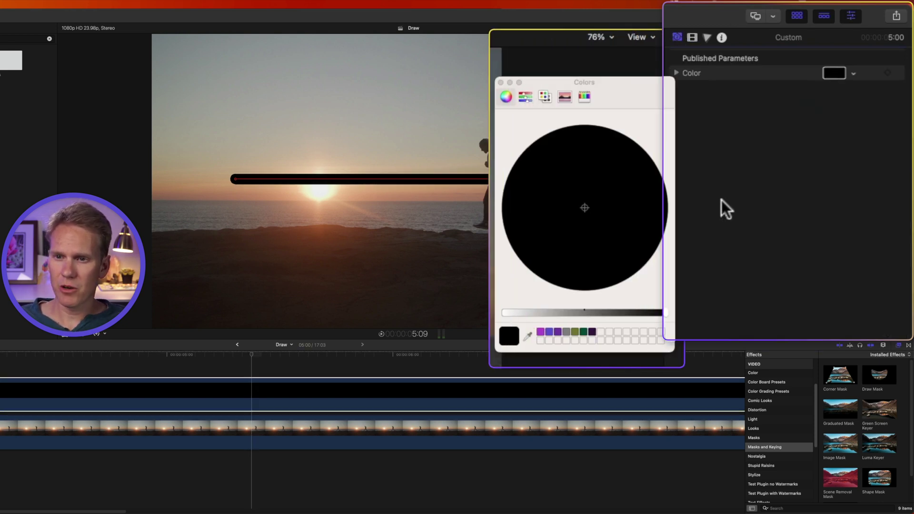
{"action": "left_click", "coordinate": [539, 330]}
{"action": "left_click", "coordinate": [500, 82]}
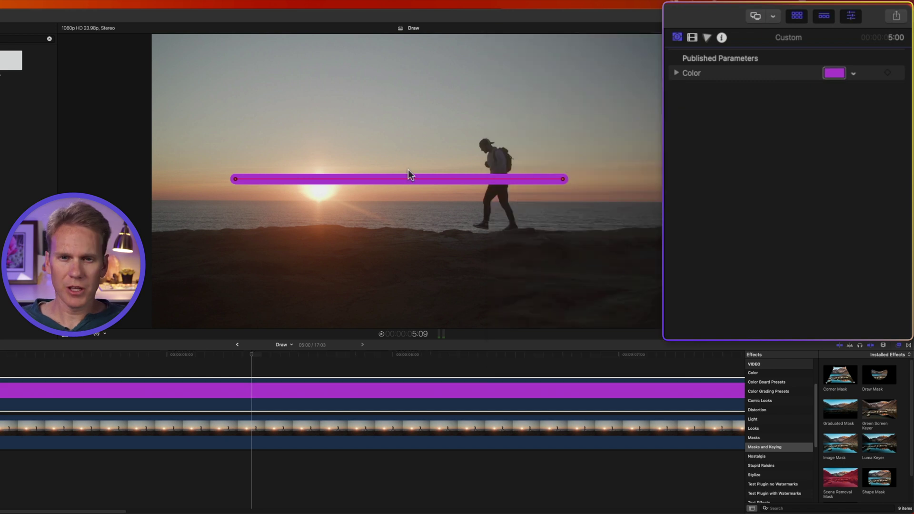
{"action": "mouse_move", "coordinate": [408, 182]}
{"action": "left_mouse_down"}
{"action": "mouse_move", "coordinate": [408, 238]}
{"action": "mouse_move", "coordinate": [430, 248]}
{"action": "mouse_move", "coordinate": [421, 257]}
{"action": "left_mouse_up"}
Enter control point values -600, 600 and Y -280 to level the line
{"action": "left_click", "coordinate": [693, 36]}
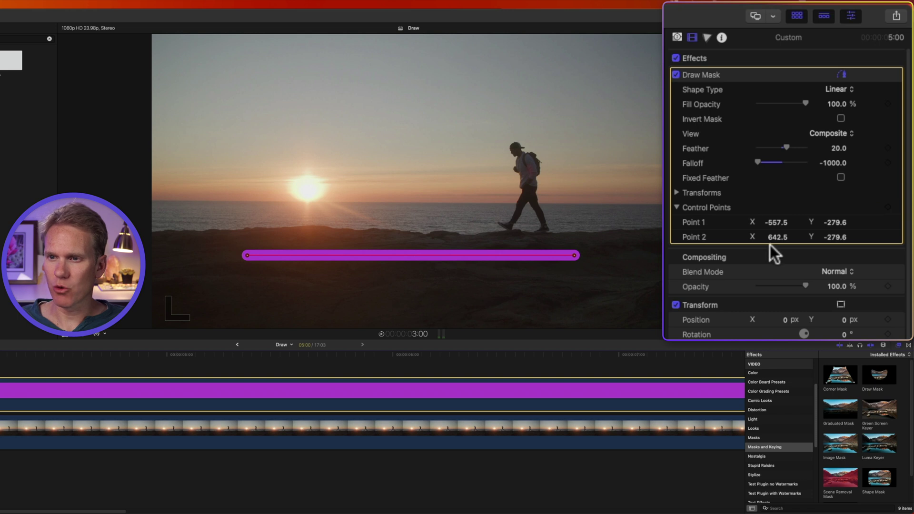
{"action": "left_click", "coordinate": [776, 223]}
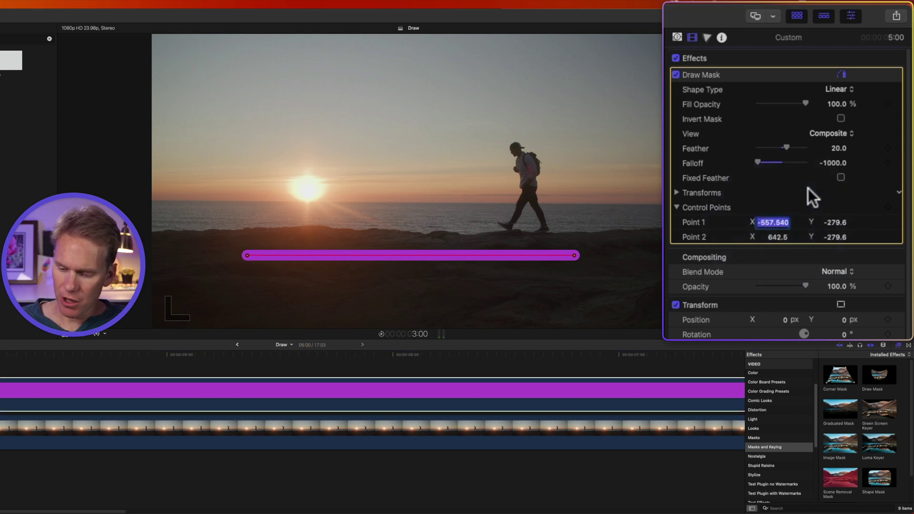
{"action": "type", "text": "-"}
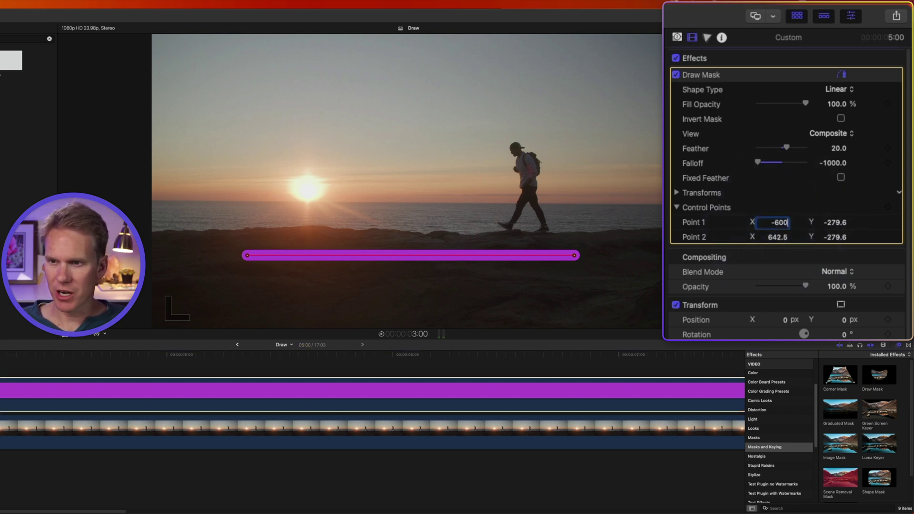
{"action": "type", "text": "600"}
{"action": "key", "text": "Return"}
{"action": "type", "text": "-28"}
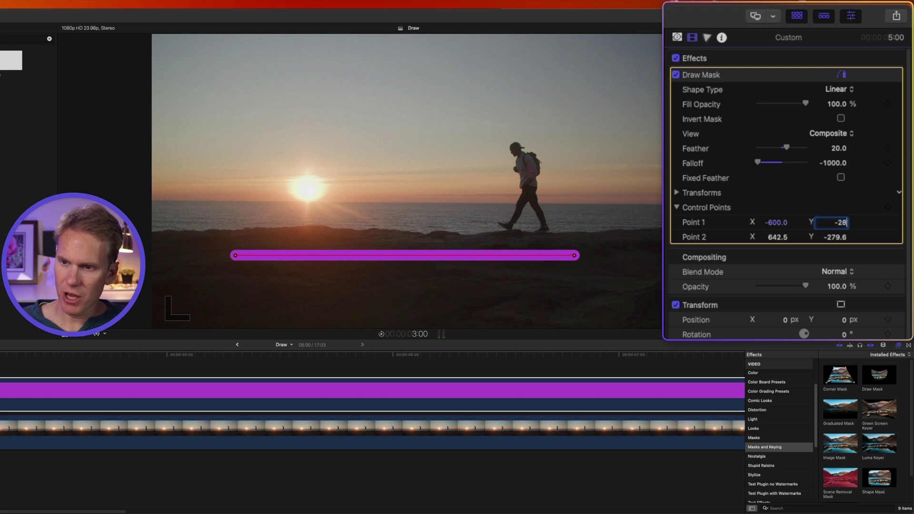
{"action": "type", "text": "0"}
{"action": "key", "text": "Tab"}
{"action": "type", "text": "600"}
{"action": "key", "text": "Tab"}
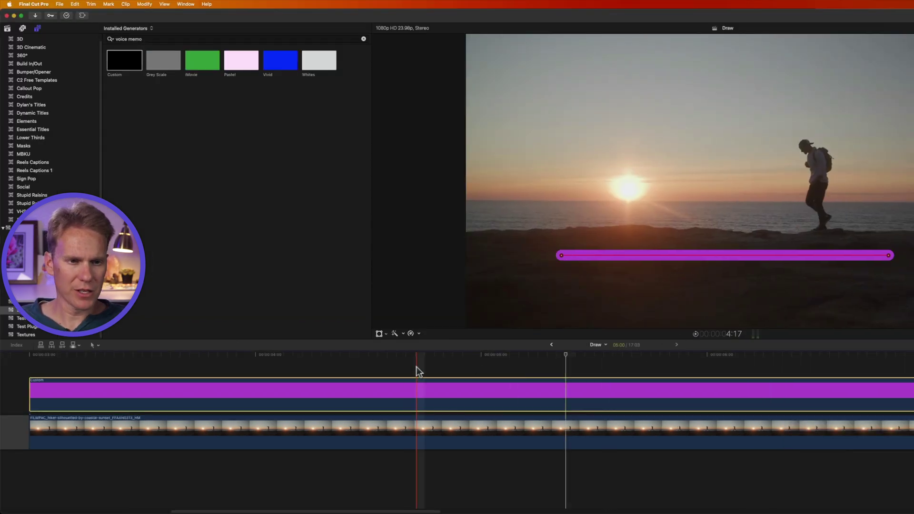
At the clip start, keyframe Control Points with Point 2 X at -600
{"action": "left_click", "coordinate": [66, 367]}
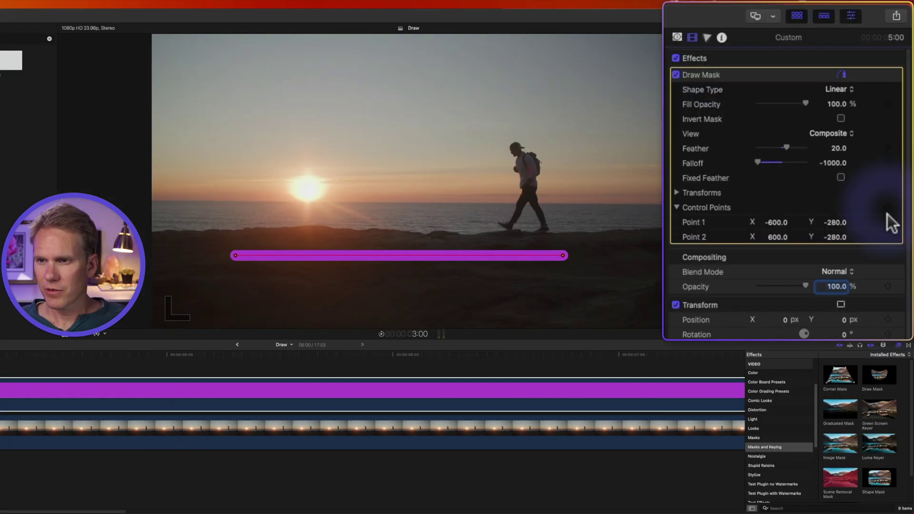
{"action": "left_click", "coordinate": [888, 207]}
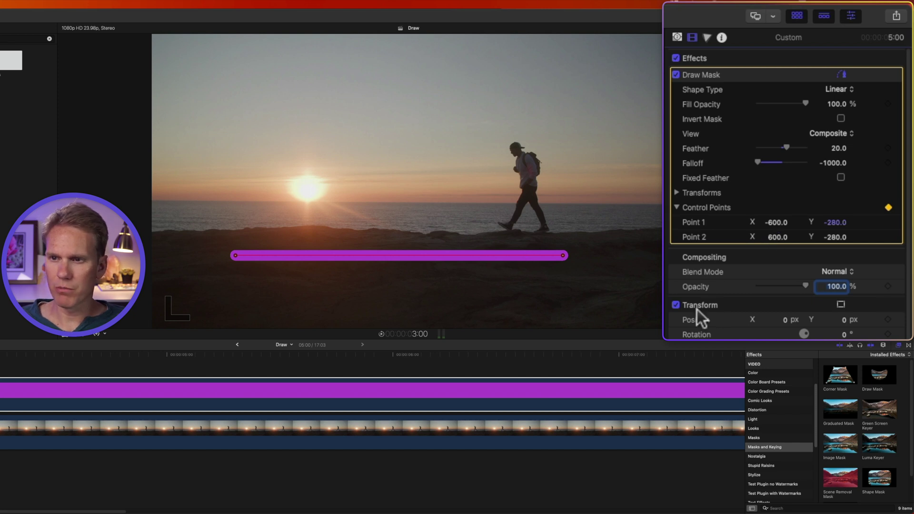
{"action": "left_click", "coordinate": [784, 236]}
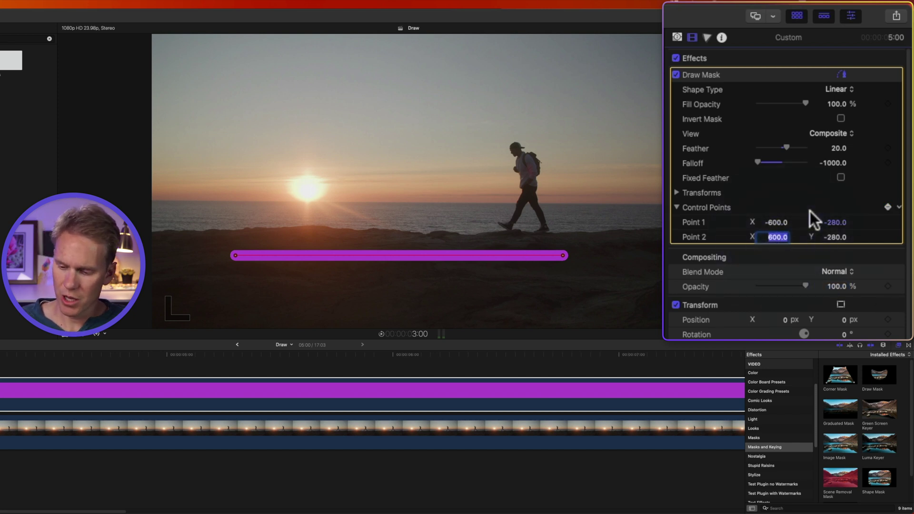
{"action": "type", "text": "-600"}
{"action": "key", "text": "Return"}
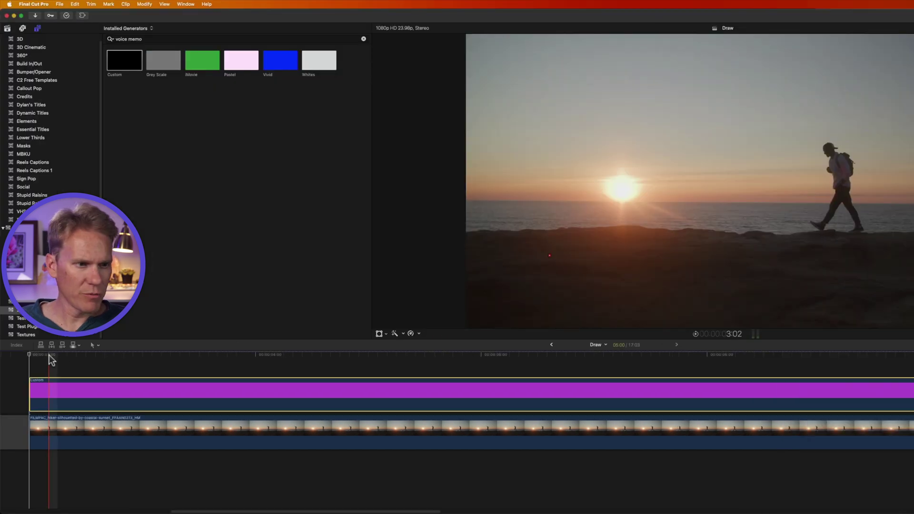
Later in the clip, set Point 2 X to 600 and play the draw-on
{"action": "left_click_drag", "start_coordinate": [49, 356], "coordinate": [258, 358]}
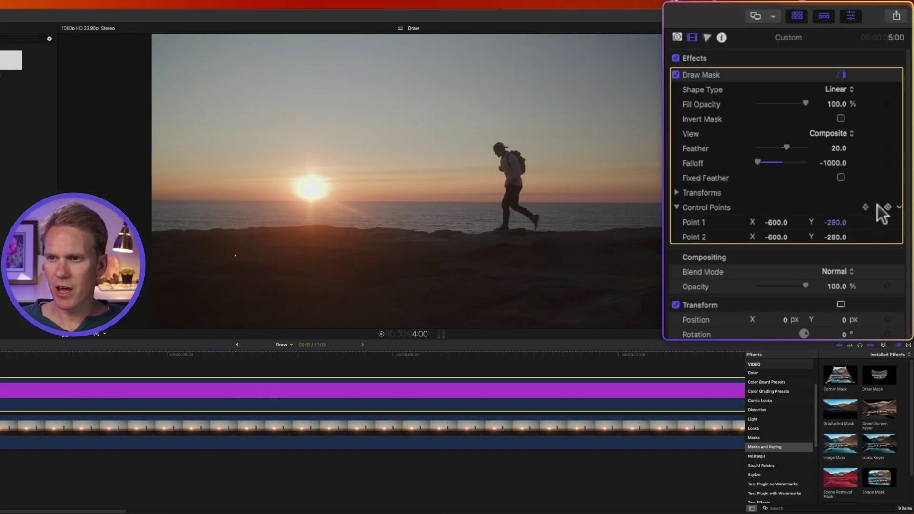
{"action": "left_click", "coordinate": [776, 236]}
{"action": "type", "text": "600"}
{"action": "key", "text": "Return"}
{"action": "key", "text": "shift+slash"}
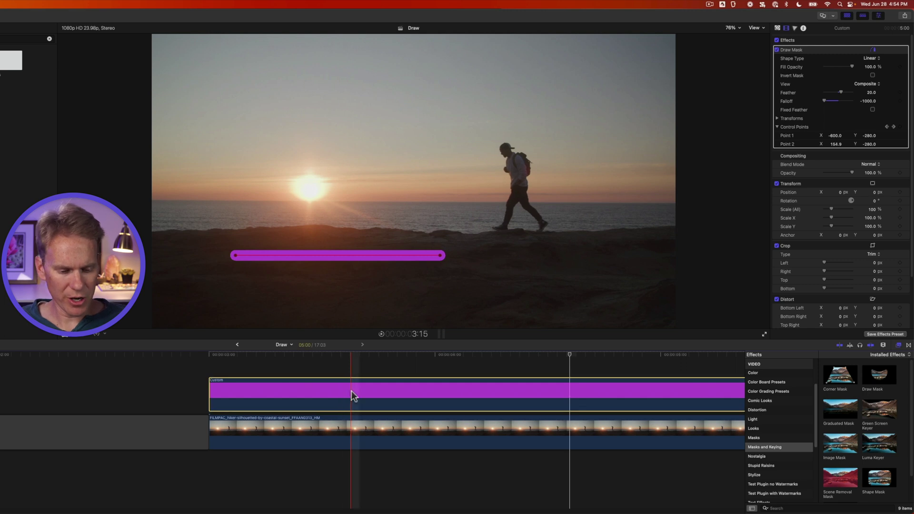
Drag the Draw Mask end keyframe earlier in Video Animation so the line finishes sooner
{"action": "key", "text": "ctrl+v"}
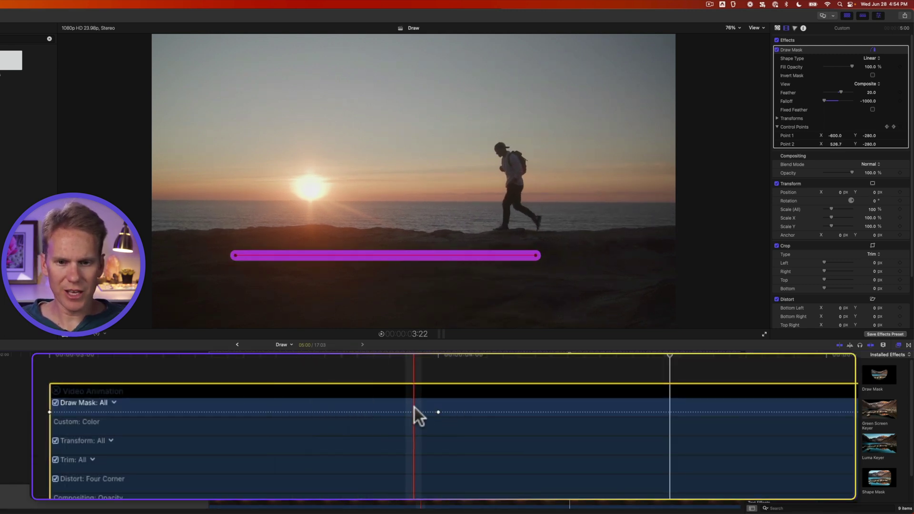
{"action": "mouse_move", "coordinate": [438, 413]}
{"action": "left_mouse_down"}
{"action": "mouse_move", "coordinate": [227, 413]}
{"action": "mouse_move", "coordinate": [727, 414]}
{"action": "mouse_move", "coordinate": [272, 418]}
{"action": "left_mouse_up"}
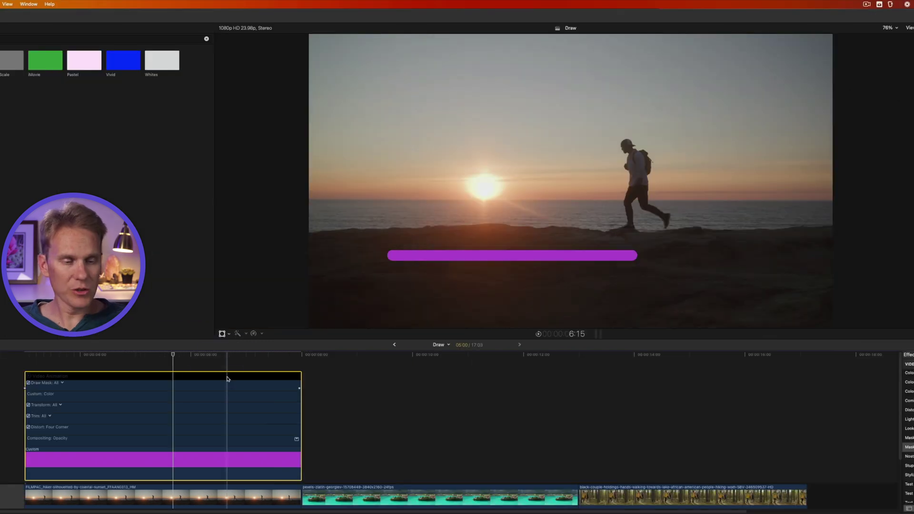
{"action": "key", "text": "ctrl+v"}
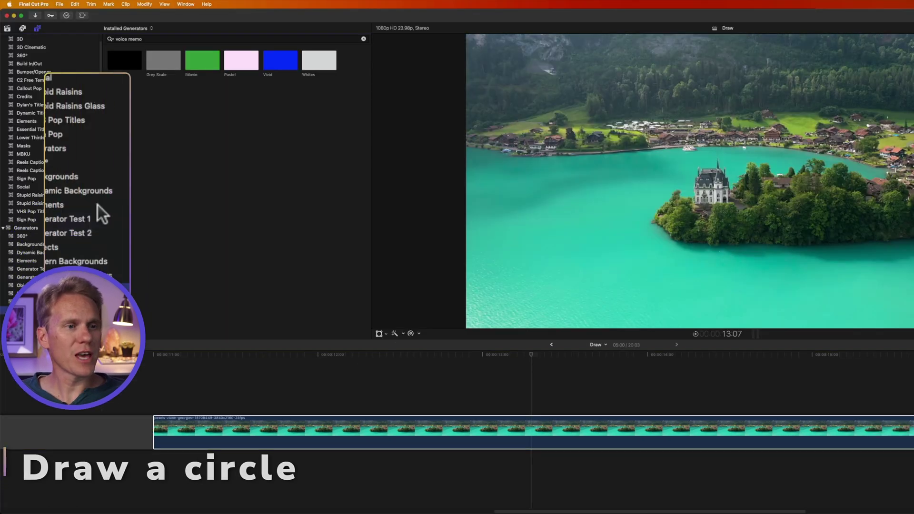
Place the Elements Shapes generator above the castle clip and trim it to match
{"action": "left_click", "coordinate": [98, 205]}
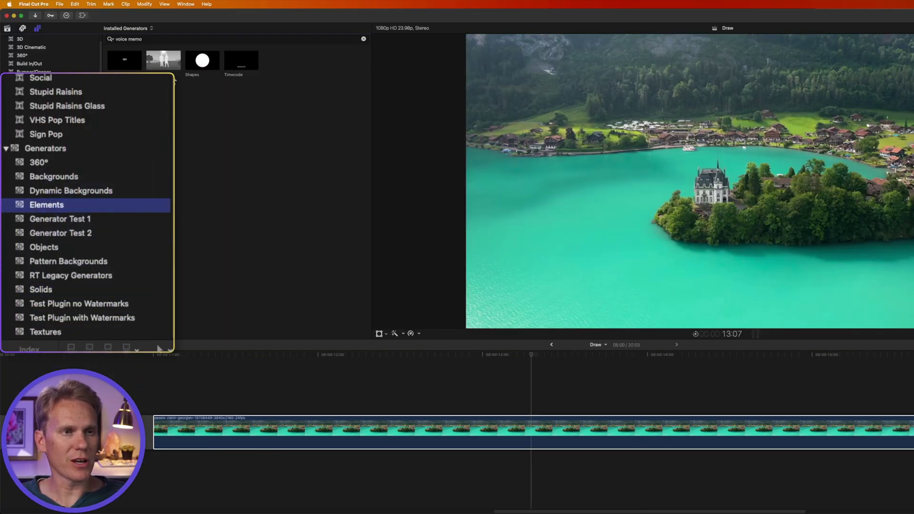
{"action": "left_click", "coordinate": [199, 57]}
{"action": "left_click_drag", "start_coordinate": [198, 58], "coordinate": [164, 393]}
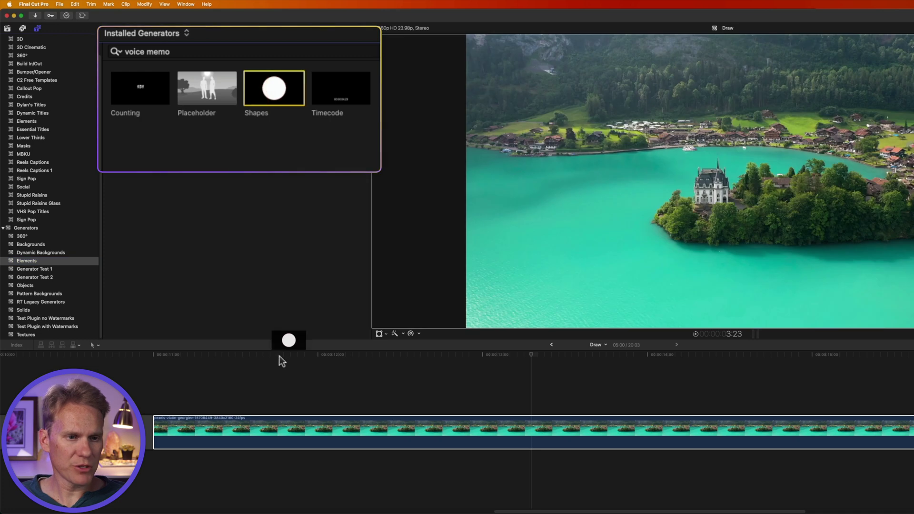
{"action": "left_click_drag", "start_coordinate": [7, 391], "coordinate": [7, 393]}
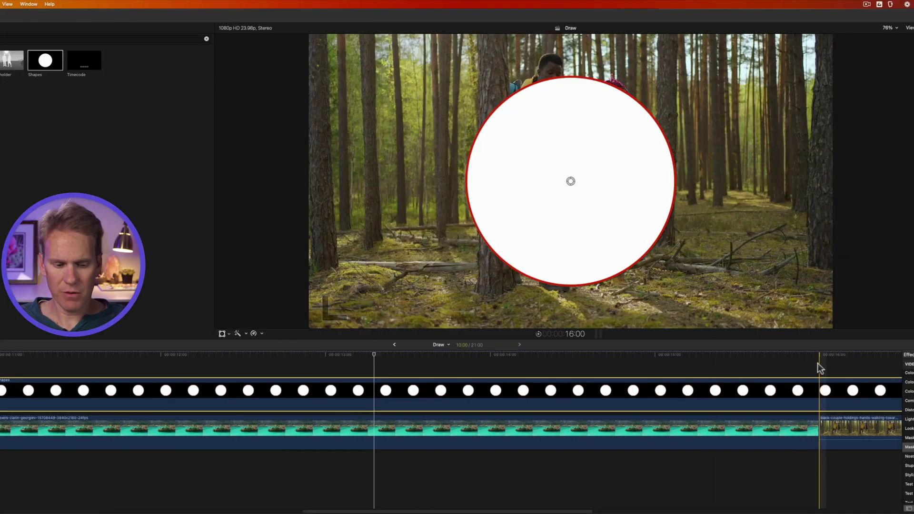
{"action": "key", "text": "alt+bracketright"}
{"action": "key", "text": "space"}
{"action": "key", "text": "space"}
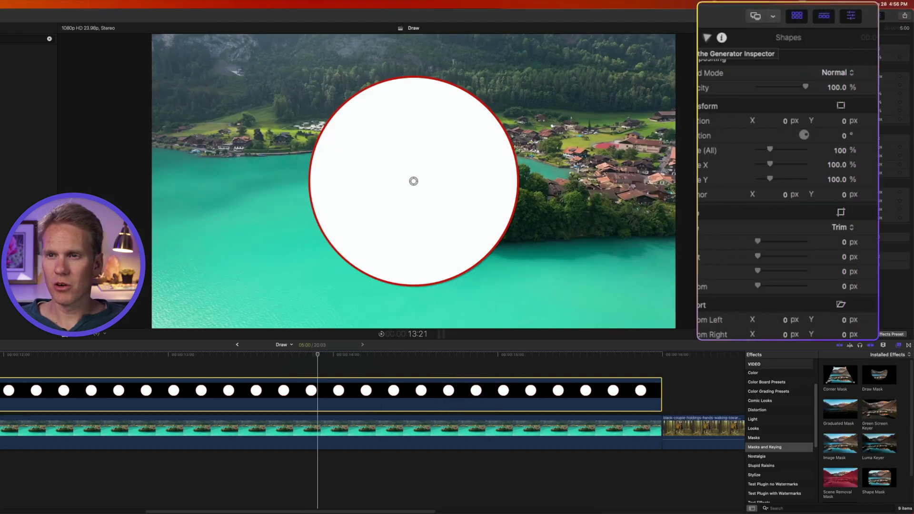
Make the circle a hollow, thicker purple outline with no drop shadow
{"action": "left_click", "coordinate": [677, 38]}
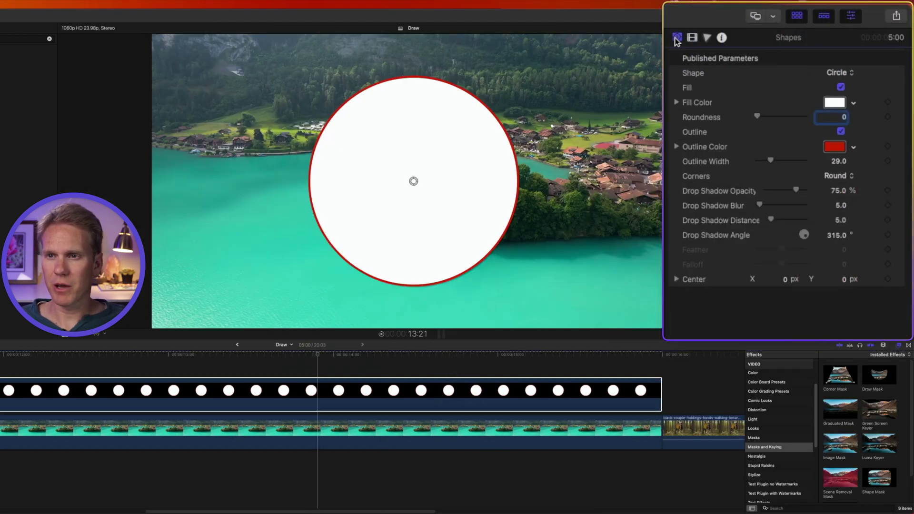
{"action": "left_click", "coordinate": [841, 87]}
{"action": "left_click", "coordinate": [835, 146]}
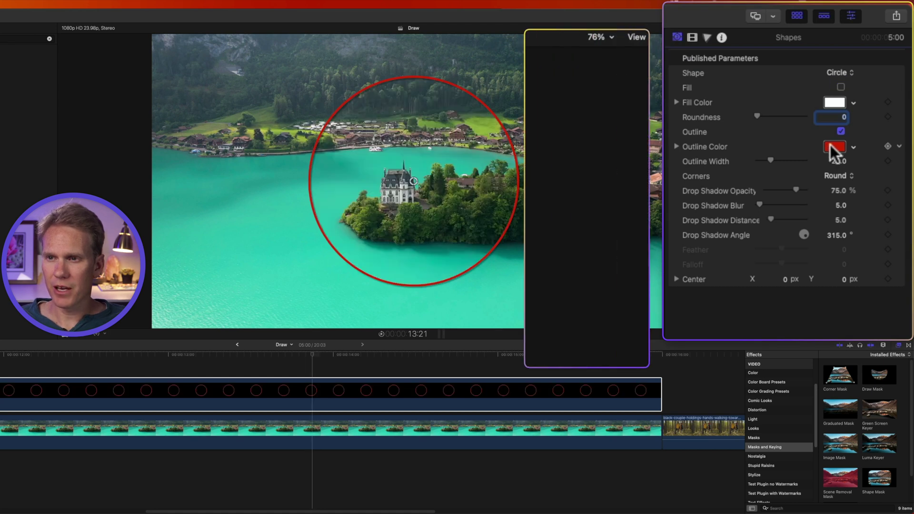
{"action": "left_click", "coordinate": [540, 332]}
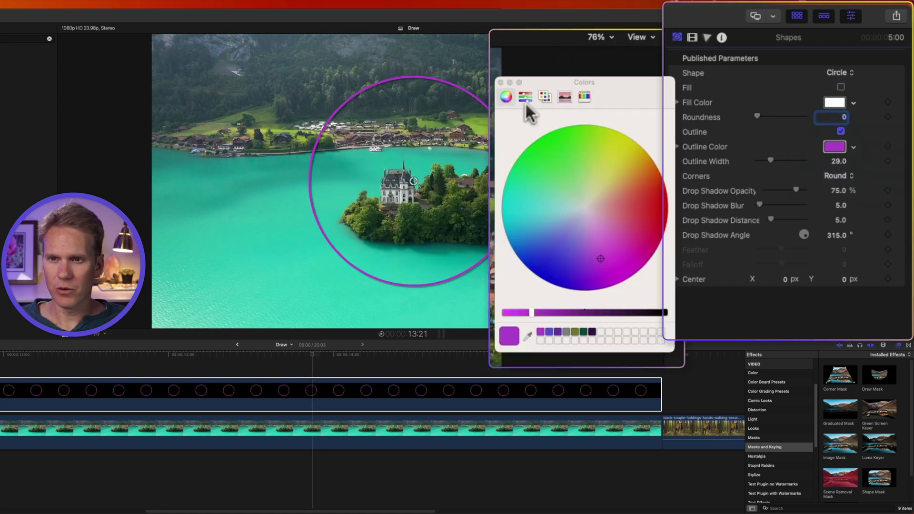
{"action": "left_click", "coordinate": [501, 83]}
{"action": "left_click_drag", "start_coordinate": [770, 160], "coordinate": [779, 158]}
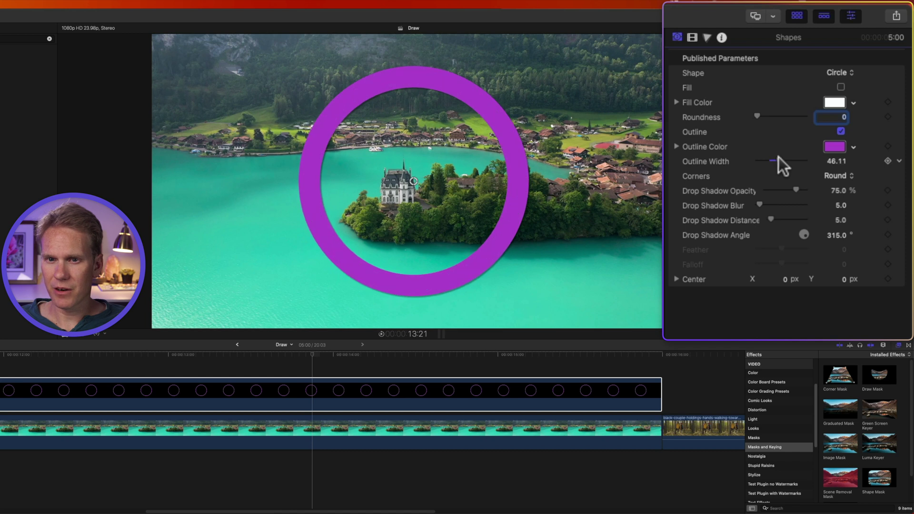
{"action": "left_click_drag", "start_coordinate": [797, 188], "coordinate": [750, 190]}
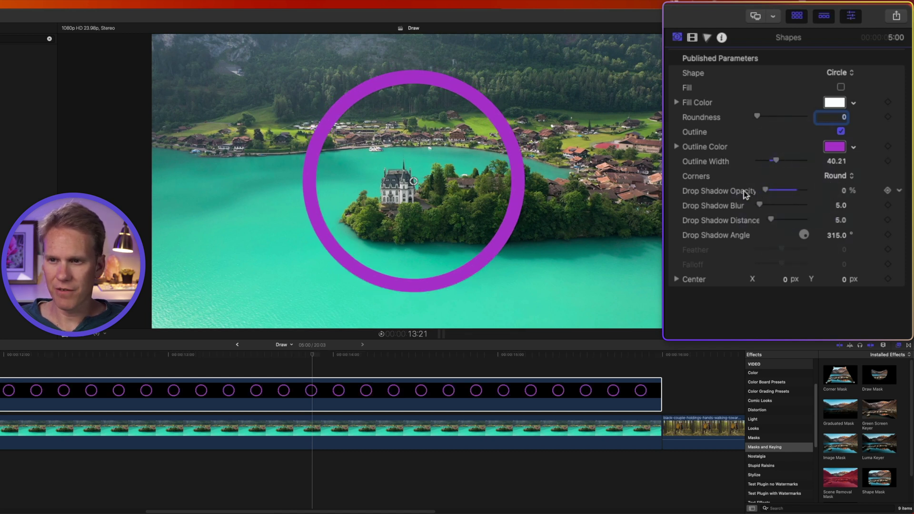
{"action": "mouse_move", "coordinate": [413, 181]}
{"action": "left_mouse_down"}
{"action": "mouse_move", "coordinate": [391, 179]}
{"action": "mouse_move", "coordinate": [373, 235]}
{"action": "mouse_move", "coordinate": [401, 198]}
{"action": "mouse_move", "coordinate": [440, 189]}
{"action": "mouse_move", "coordinate": [401, 183]}
{"action": "mouse_move", "coordinate": [398, 190]}
{"action": "left_mouse_up"}
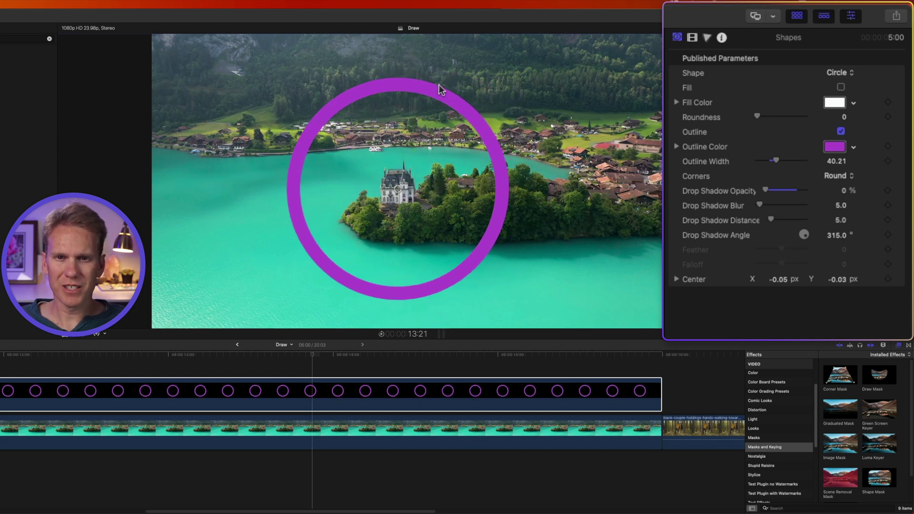
Scale the circle to 39% and centre it on the castle
{"action": "left_click", "coordinate": [693, 38]}
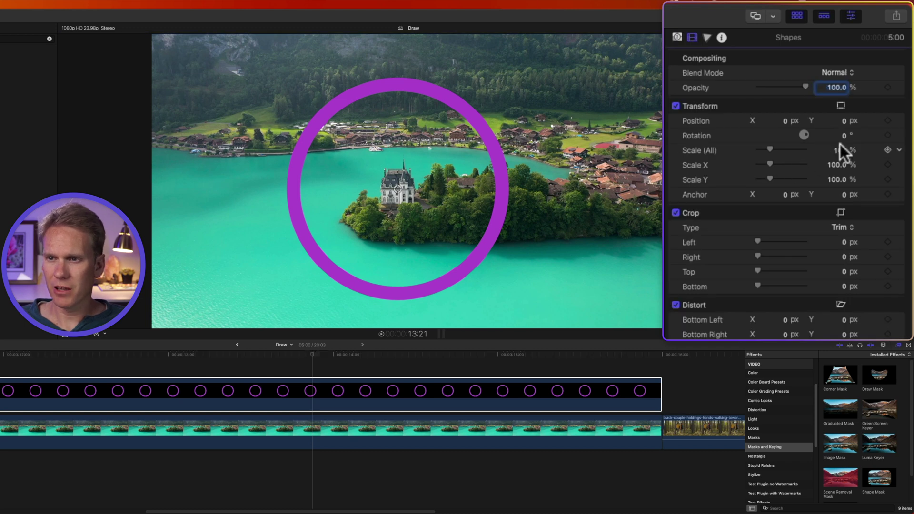
{"action": "left_click_drag", "start_coordinate": [843, 150], "coordinate": [812, 151]}
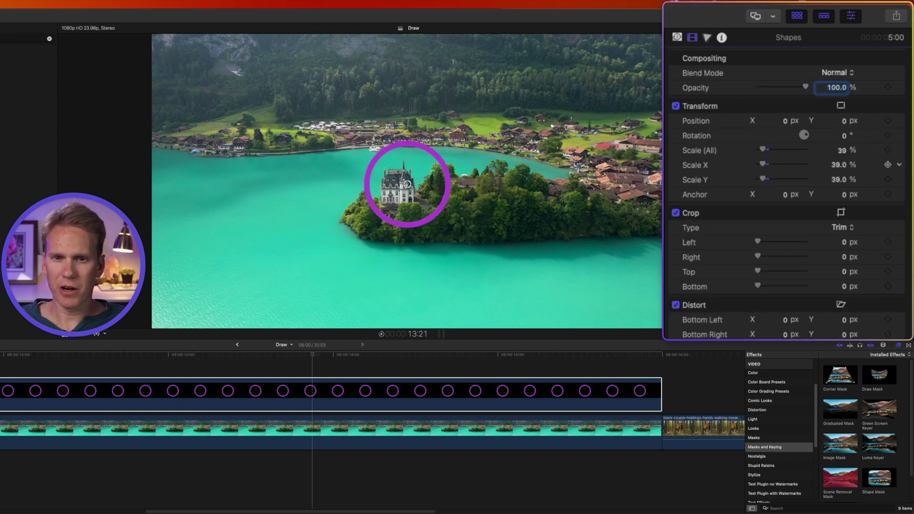
{"action": "left_click_drag", "start_coordinate": [408, 184], "coordinate": [400, 188]}
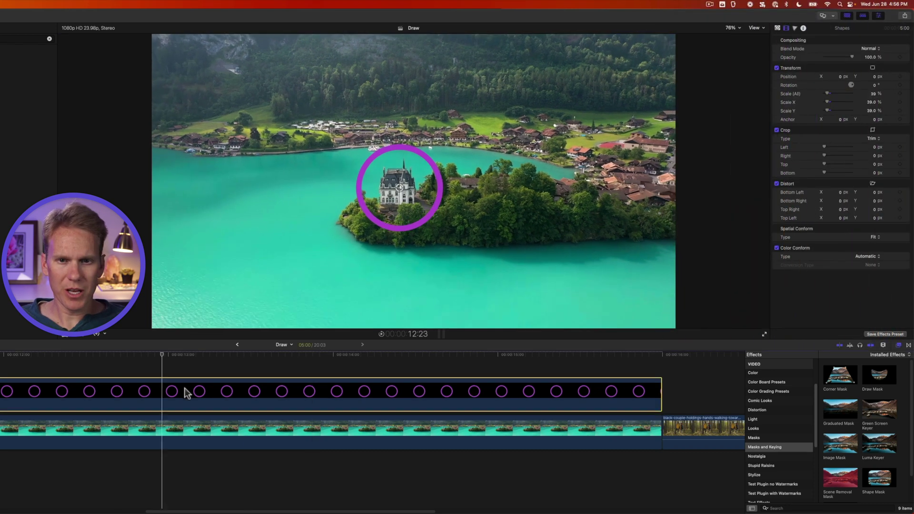
{"action": "key", "text": "j"}
{"action": "key", "text": "j"}
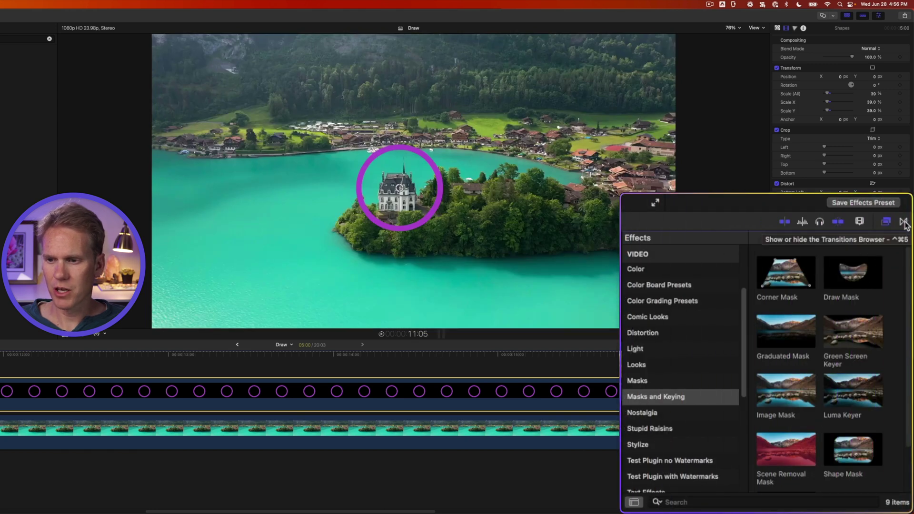
Drag the Wipes > Clock transition onto the purple circle clip
{"action": "key", "text": "ctrl+super+5"}
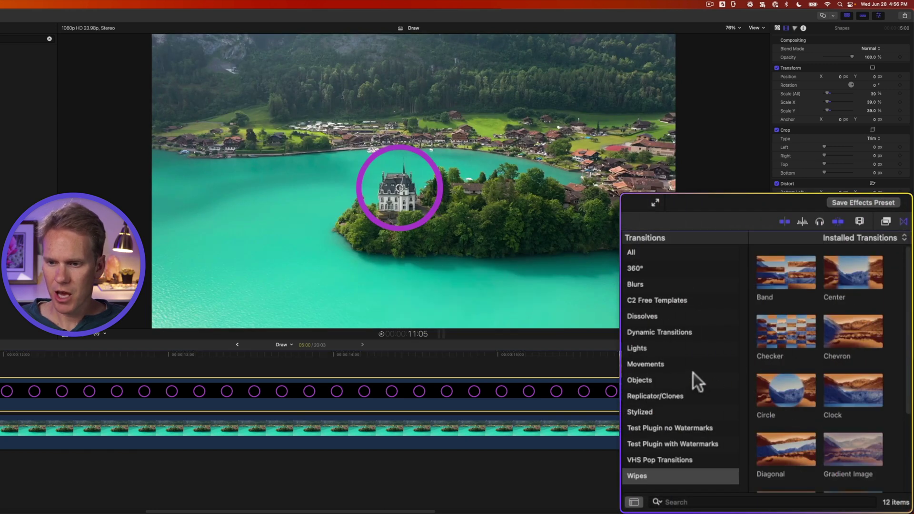
{"action": "left_click", "coordinate": [696, 474]}
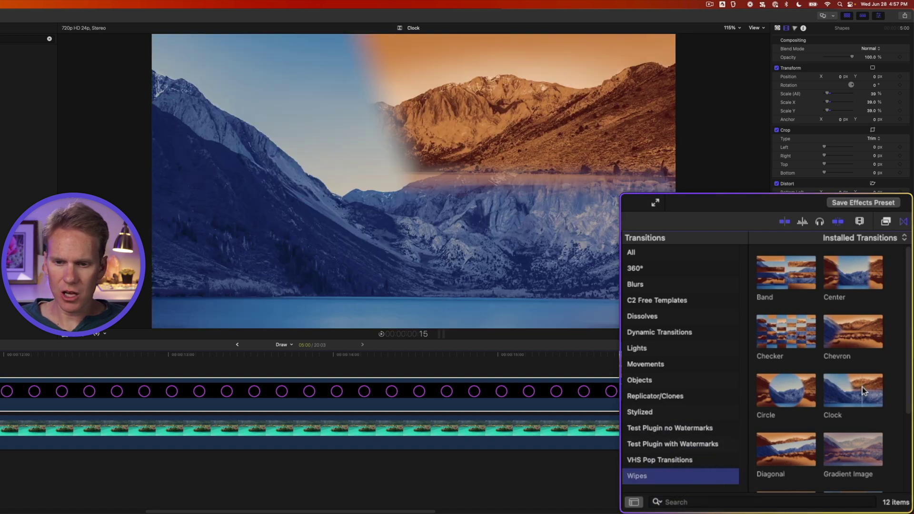
{"action": "left_click_drag", "start_coordinate": [862, 387], "coordinate": [303, 397]}
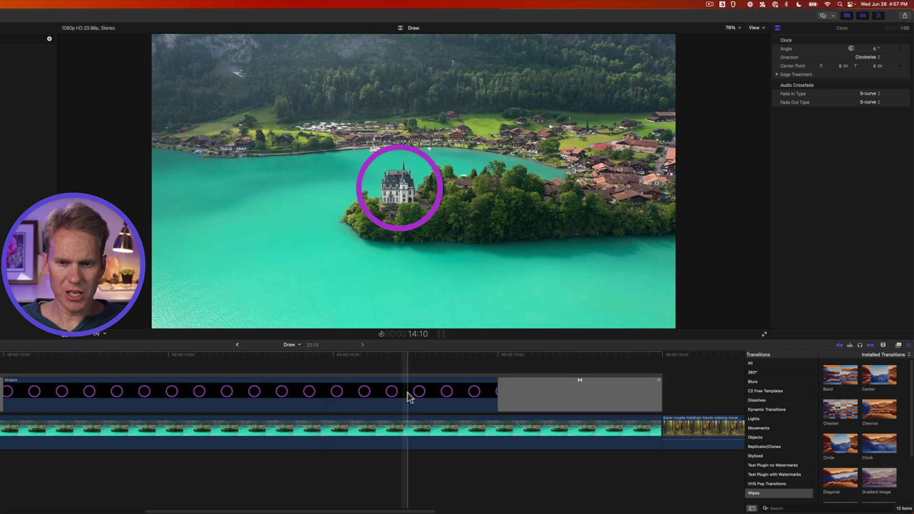
Rotate the opening Clock wipe's angle to 90° so it starts from the top
{"action": "key", "text": "l"}
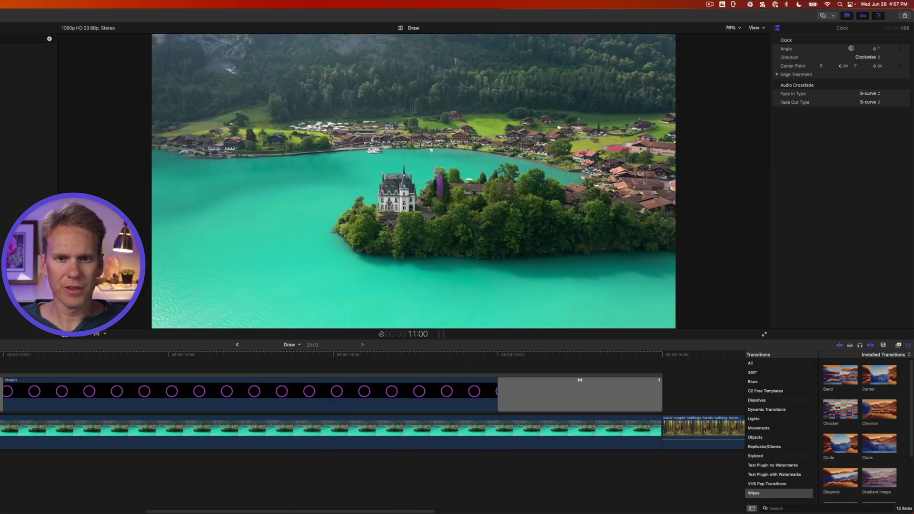
{"action": "left_click", "coordinate": [106, 396]}
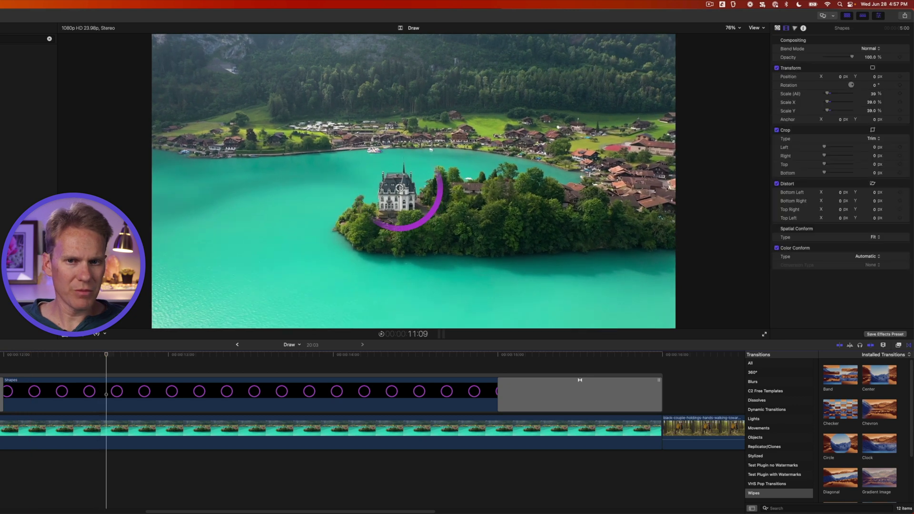
{"action": "key", "text": "l"}
{"action": "key", "text": "super+z"}
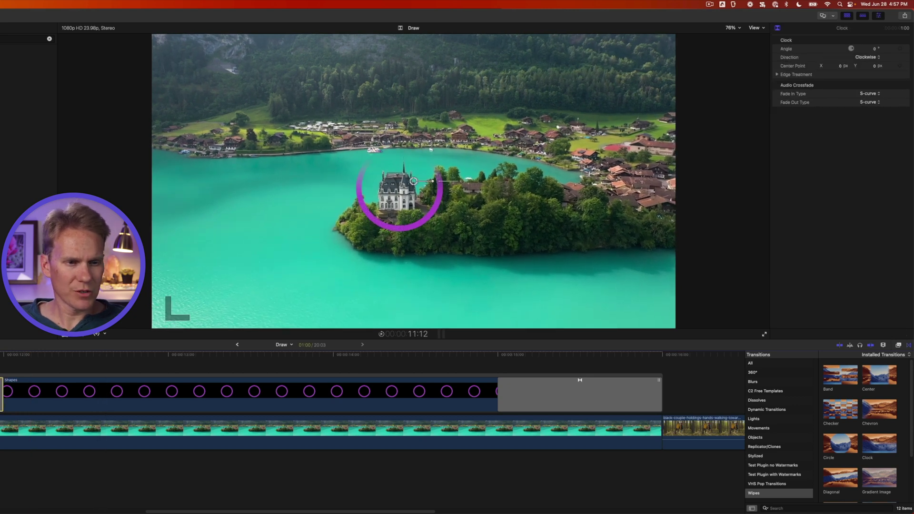
{"action": "key", "text": "shift"}
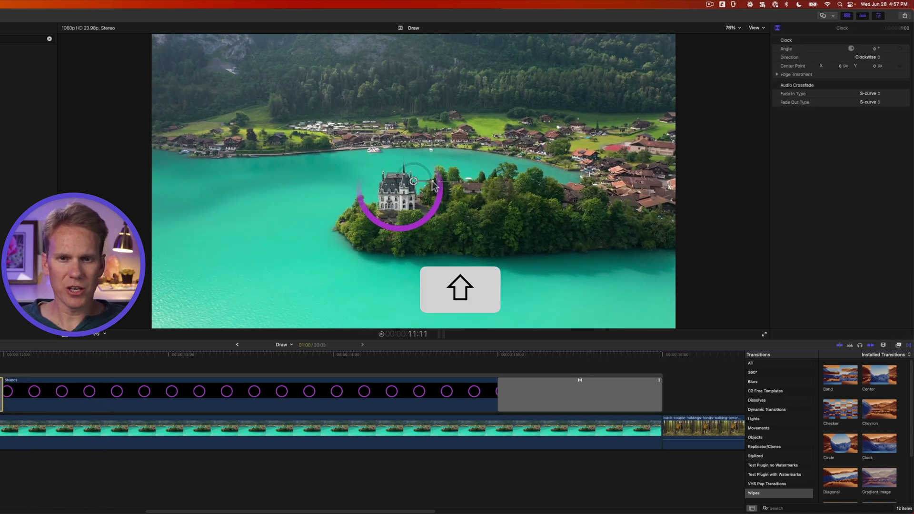
{"action": "left_click_drag", "start_coordinate": [433, 185], "coordinate": [416, 165]}
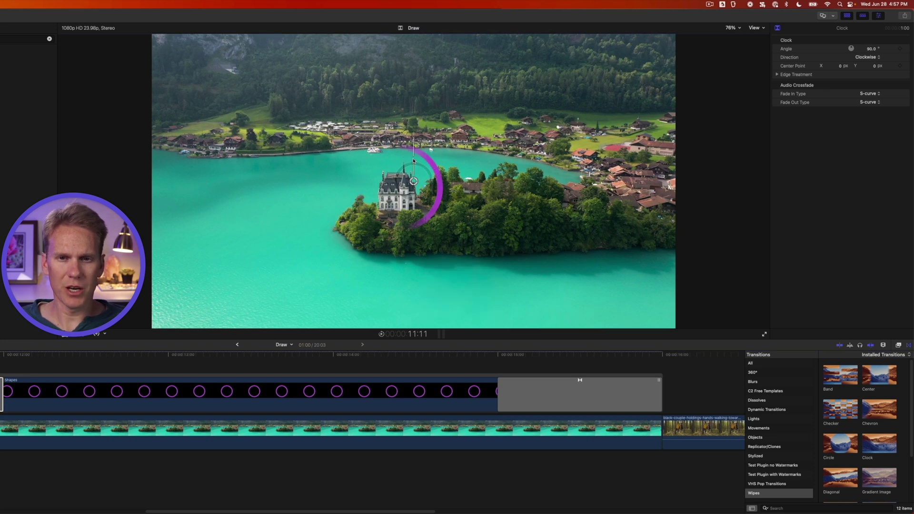
{"action": "key", "text": "l"}
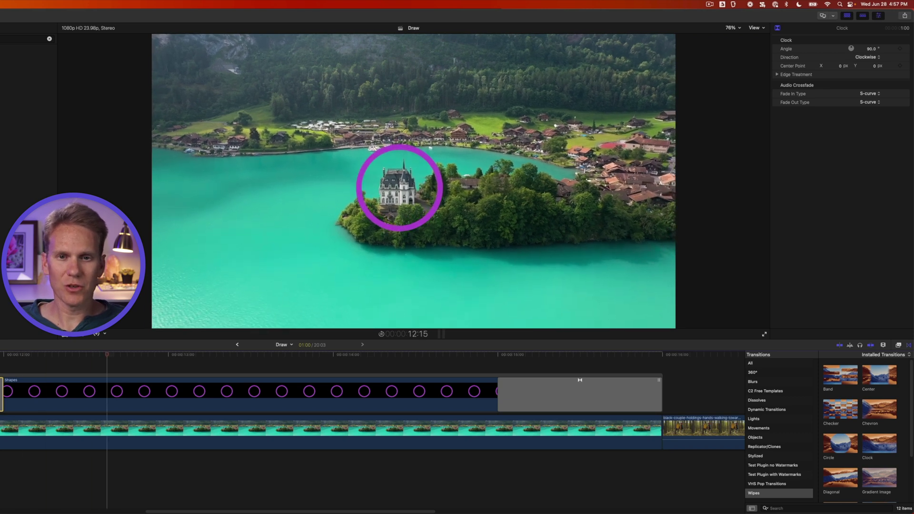
Centre the Clock wipe on the circle and play the ring drawing around the castle
{"action": "key", "text": "l"}
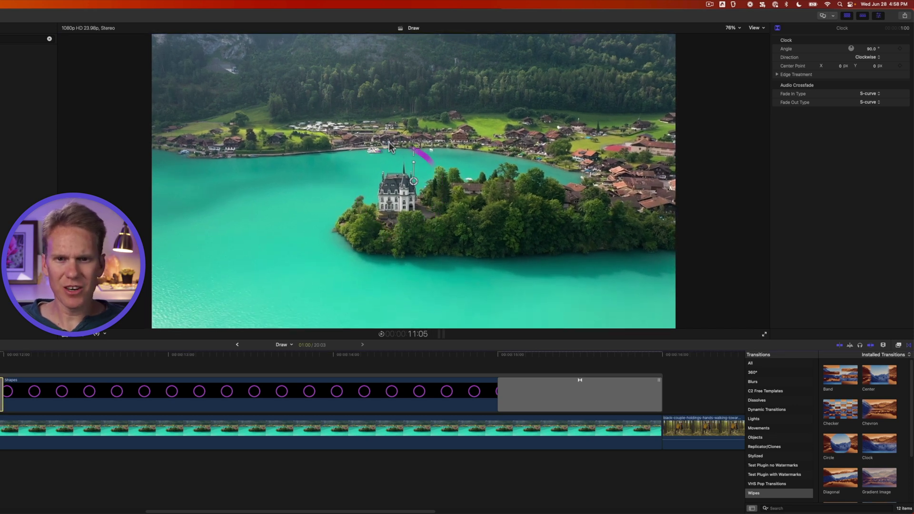
{"action": "left_click", "coordinate": [414, 182]}
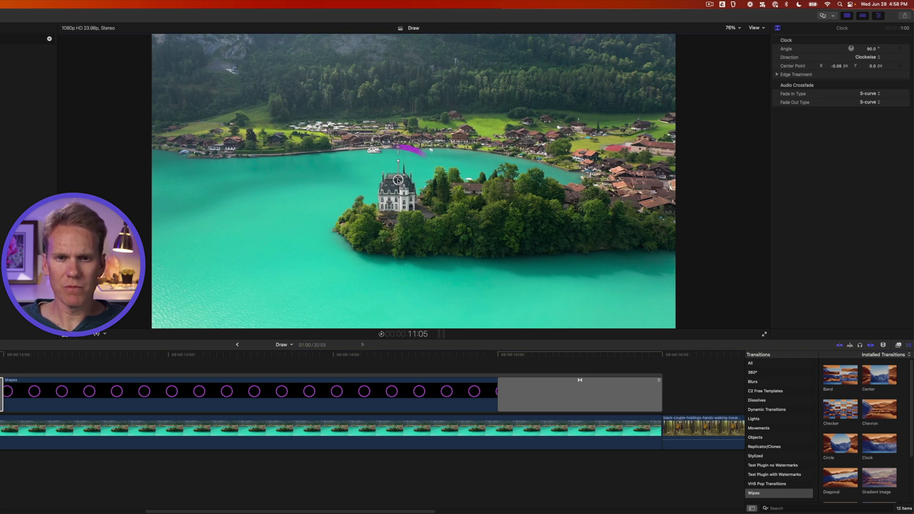
{"action": "key", "text": "l"}
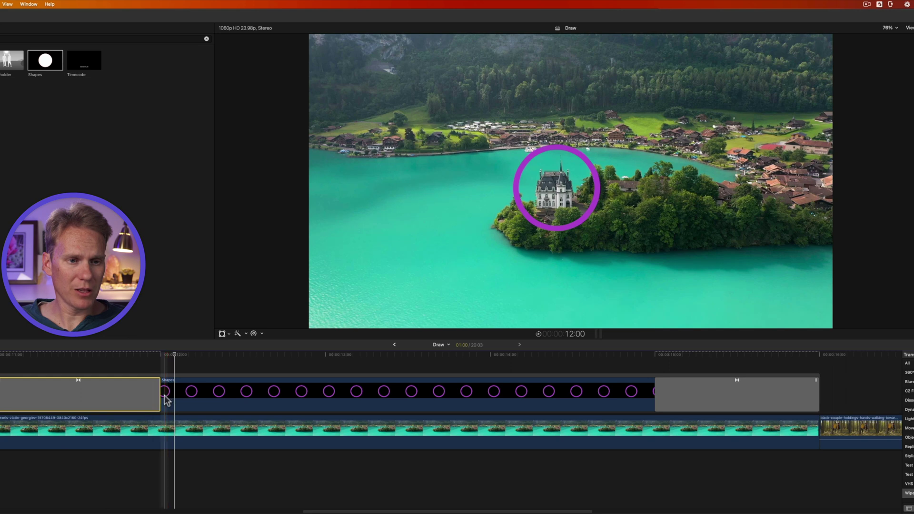
Extend the circle Shapes clip to start earlier and angle its closing Clock wipe to start from the top
{"action": "left_click_drag", "start_coordinate": [160, 394], "coordinate": [64, 395]}
{"action": "left_click", "coordinate": [726, 361]}
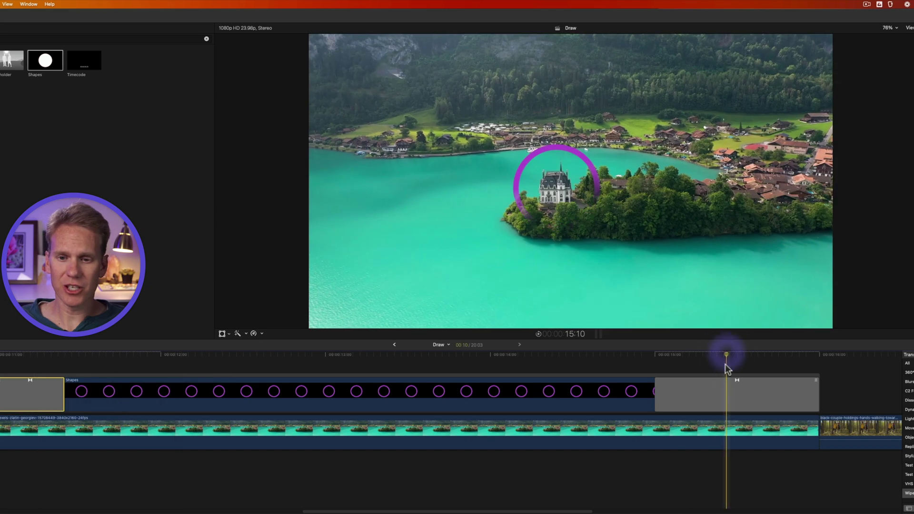
{"action": "left_click", "coordinate": [726, 392]}
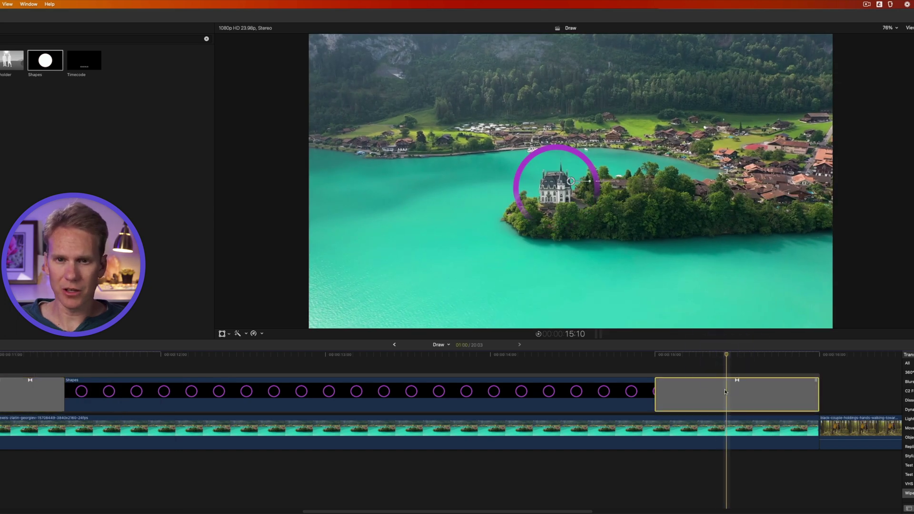
{"action": "left_click_drag", "start_coordinate": [590, 182], "coordinate": [566, 157]}
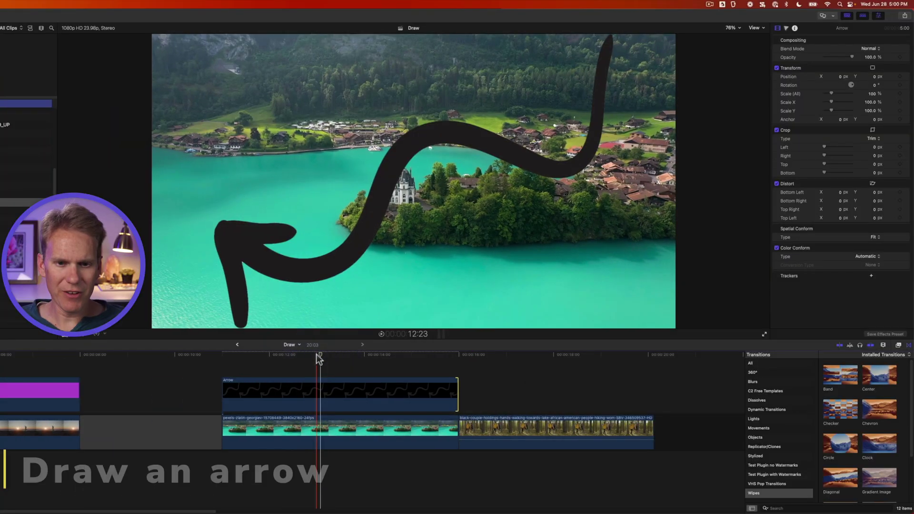
Scale the arrow to 38%, rotate it about 146° and place it over the village pointing at the castle
{"action": "left_click", "coordinate": [320, 388]}
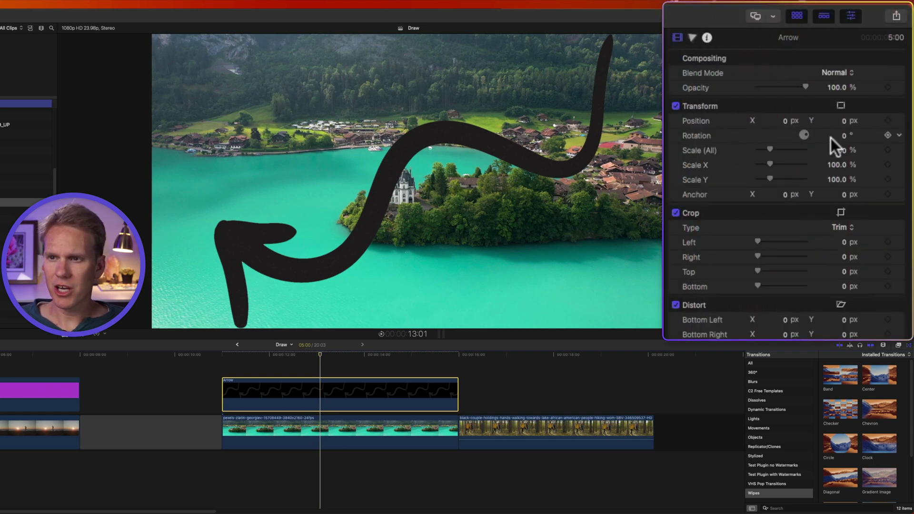
{"action": "left_click_drag", "start_coordinate": [842, 150], "coordinate": [844, 151]}
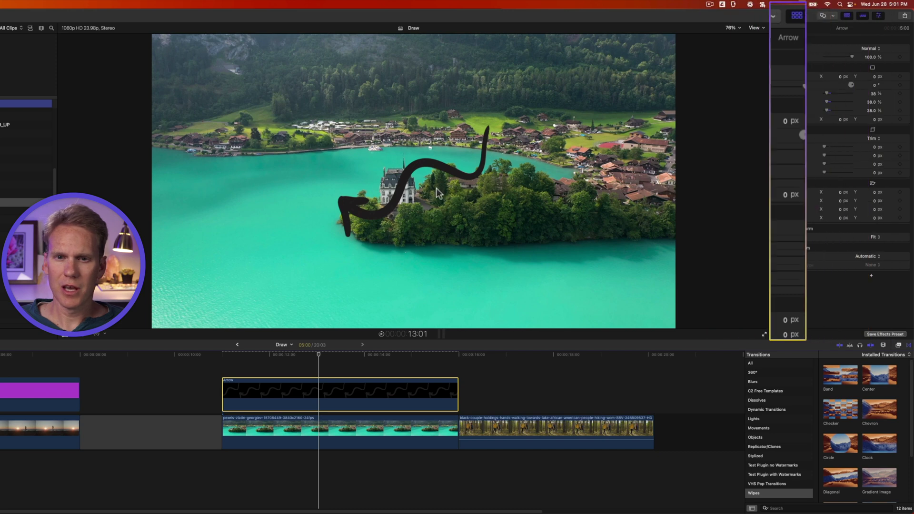
{"action": "left_click", "coordinate": [413, 187]}
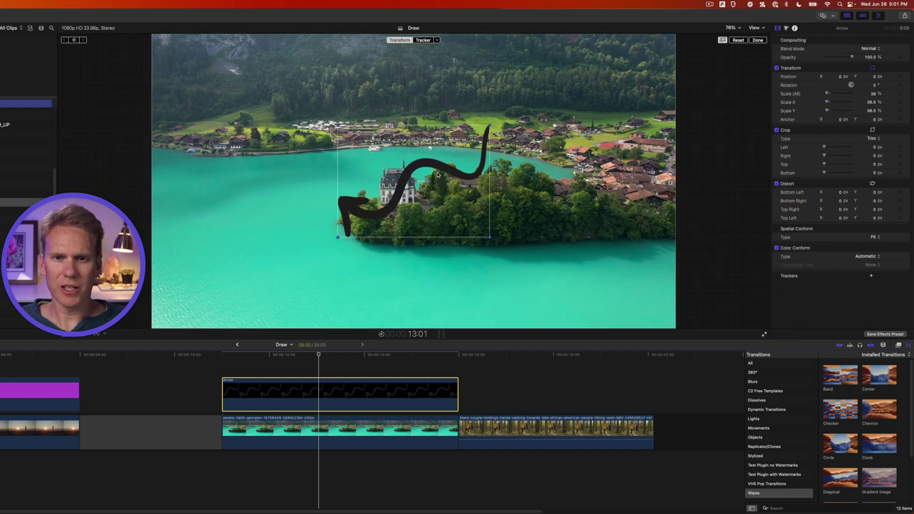
{"action": "mouse_move", "coordinate": [432, 185]}
{"action": "left_mouse_down"}
{"action": "mouse_move", "coordinate": [421, 114]}
{"action": "mouse_move", "coordinate": [369, 123]}
{"action": "mouse_move", "coordinate": [348, 141]}
{"action": "left_mouse_up"}
{"action": "mouse_move", "coordinate": [435, 193]}
{"action": "left_mouse_down"}
{"action": "mouse_move", "coordinate": [324, 153]}
{"action": "mouse_move", "coordinate": [347, 143]}
{"action": "left_mouse_up"}
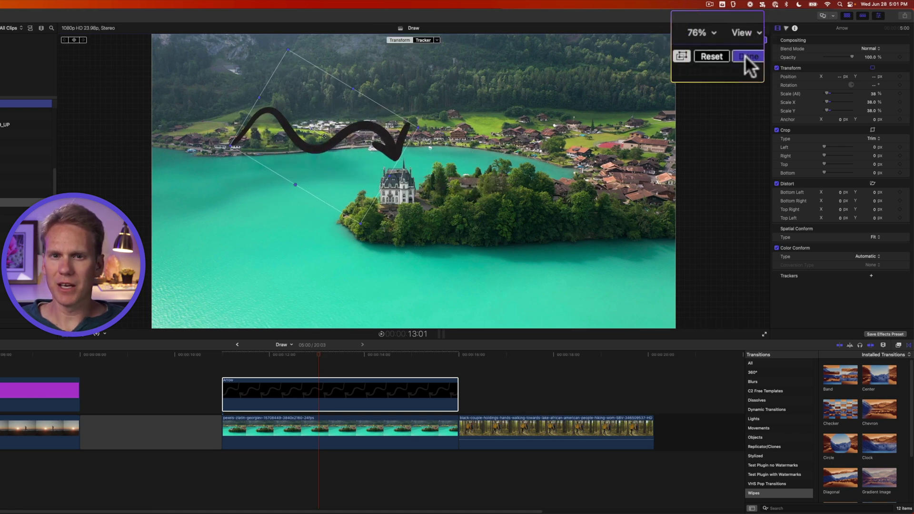
{"action": "left_click", "coordinate": [745, 55]}
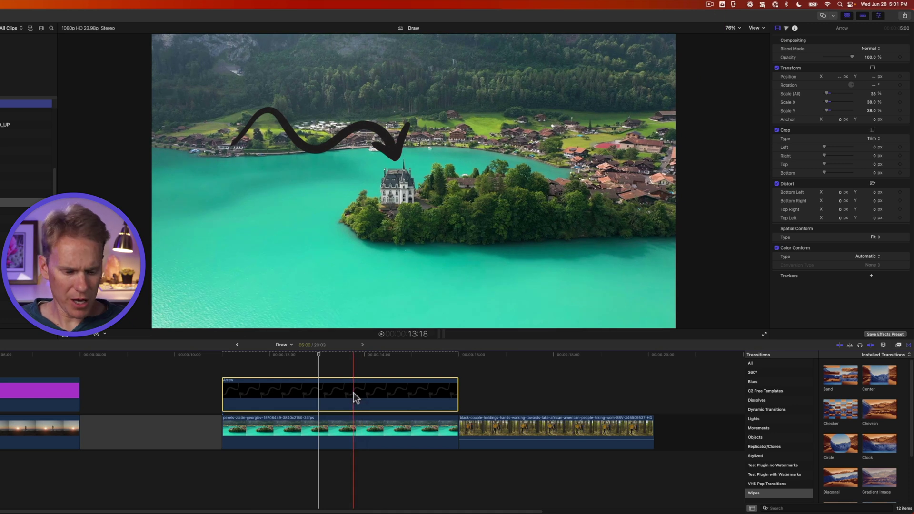
{"action": "key", "text": "alt+g"}
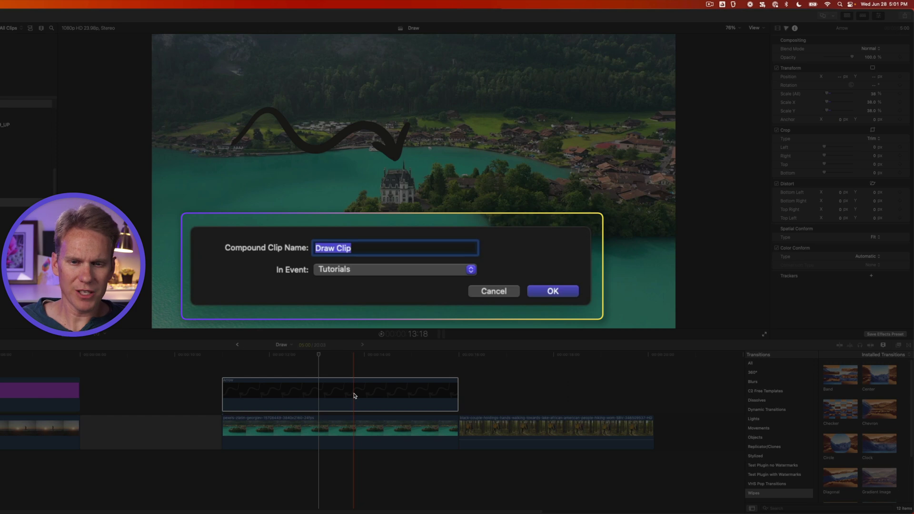
Nest the arrow as the compound clip Draw Clip and apply the Draw Mask effect from Masks and Keying
{"action": "left_click", "coordinate": [556, 290]}
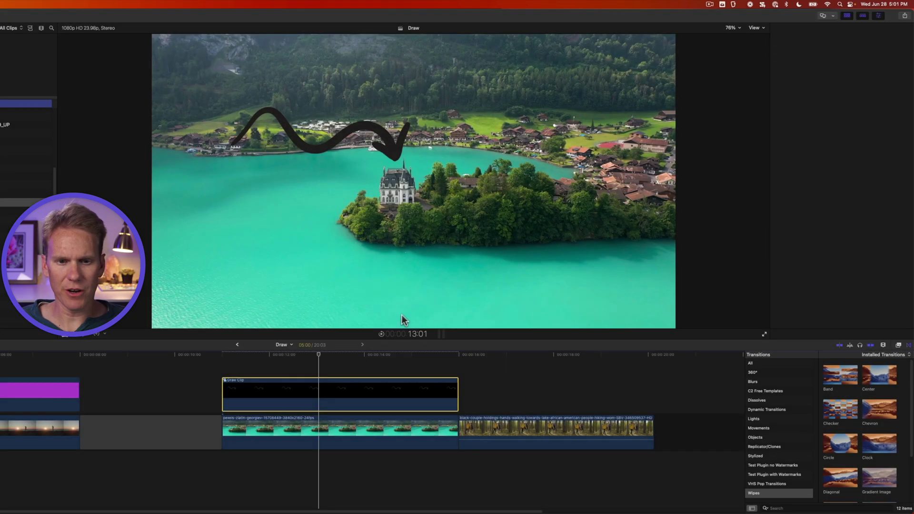
{"action": "left_click", "coordinate": [898, 345]}
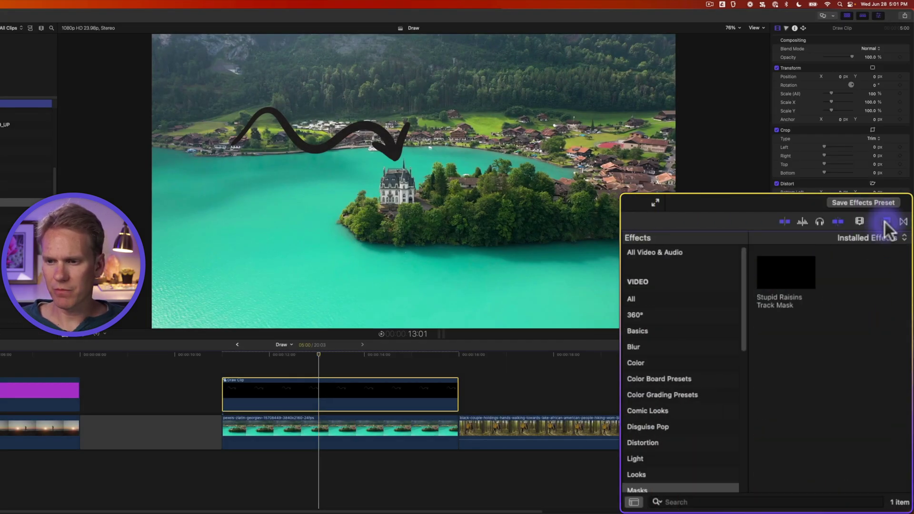
{"action": "scroll", "coordinate": [696, 433], "scroll_direction": "down", "scroll_amount": 2}
{"action": "left_click", "coordinate": [686, 460]}
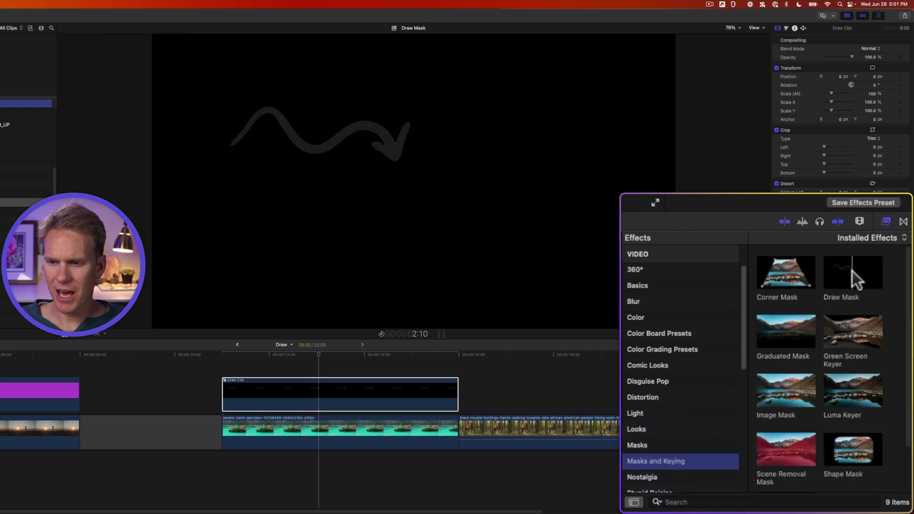
{"action": "left_click_drag", "start_coordinate": [852, 270], "coordinate": [328, 391]}
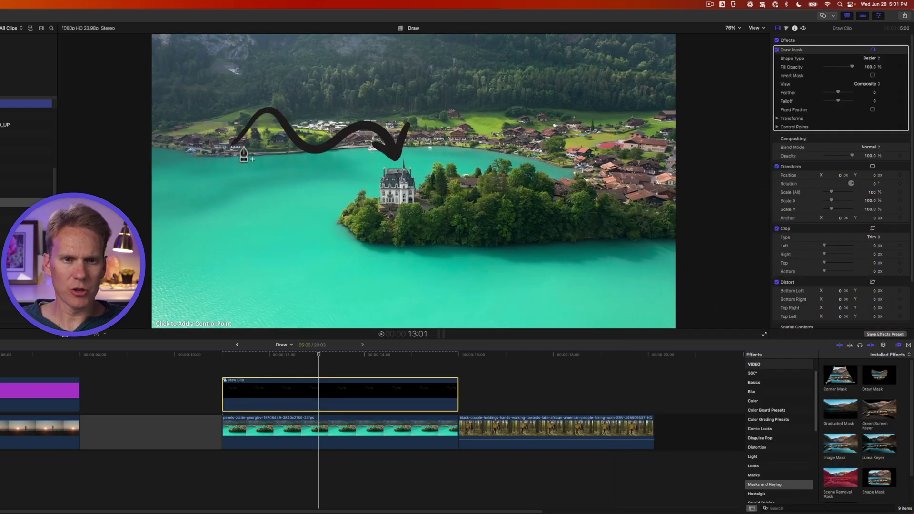
Set the Draw Mask Shape Type to B-Spline and place the first point at the arrowhead
{"action": "left_click", "coordinate": [873, 58]}
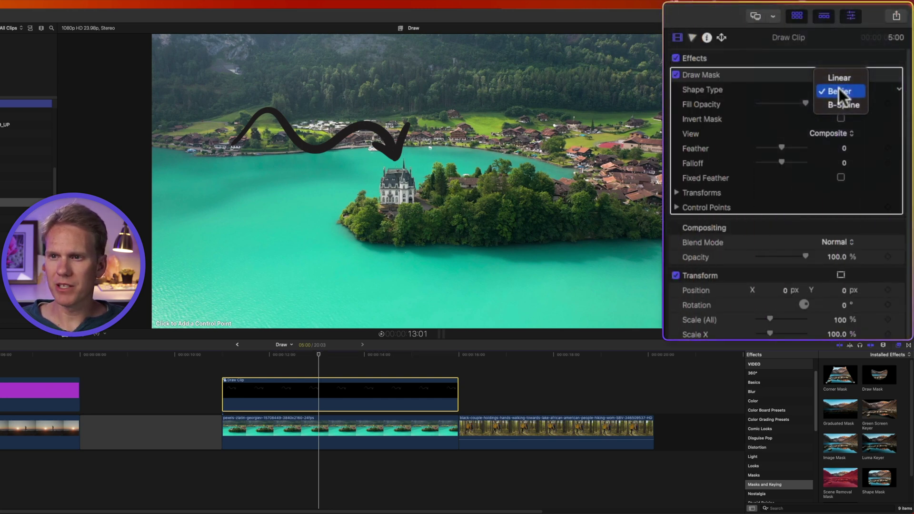
{"action": "left_click", "coordinate": [844, 103]}
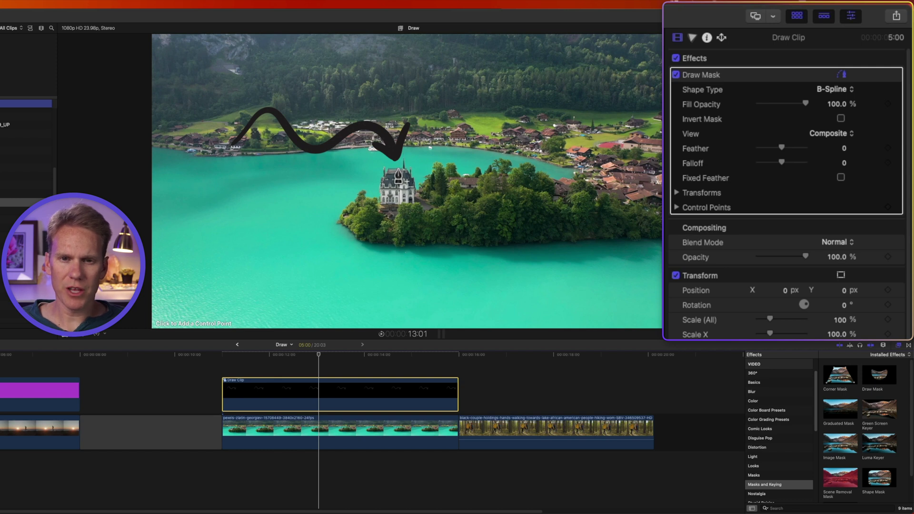
{"action": "left_click", "coordinate": [398, 169]}
Place B-Spline mask points around the arrowhead and along the arrow's upper edge
{"action": "left_click", "coordinate": [426, 123]}
{"action": "left_click", "coordinate": [404, 99]}
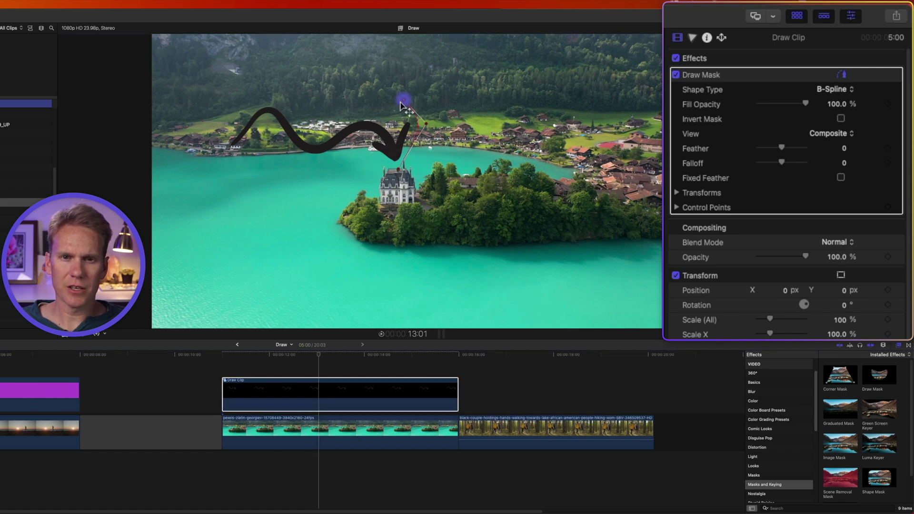
{"action": "left_click", "coordinate": [392, 116]}
{"action": "left_click", "coordinate": [357, 113]}
{"action": "left_click", "coordinate": [322, 131]}
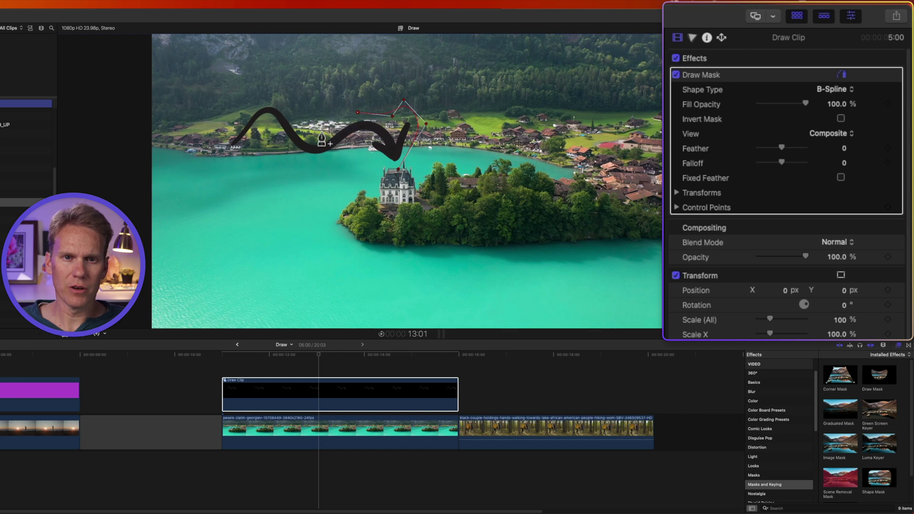
{"action": "left_click", "coordinate": [297, 123]}
{"action": "left_click", "coordinate": [270, 98]}
{"action": "left_click", "coordinate": [246, 113]}
{"action": "left_click", "coordinate": [219, 149]}
{"action": "left_click", "coordinate": [235, 156]}
{"action": "left_click", "coordinate": [288, 147]}
Add points along the arrow's lower edge, close the mask on its first point, and lower the Feather
{"action": "left_click", "coordinate": [312, 161]}
{"action": "left_click", "coordinate": [341, 151]}
{"action": "left_click", "coordinate": [357, 142]}
{"action": "left_click", "coordinate": [368, 153]}
{"action": "left_click", "coordinate": [398, 170]}
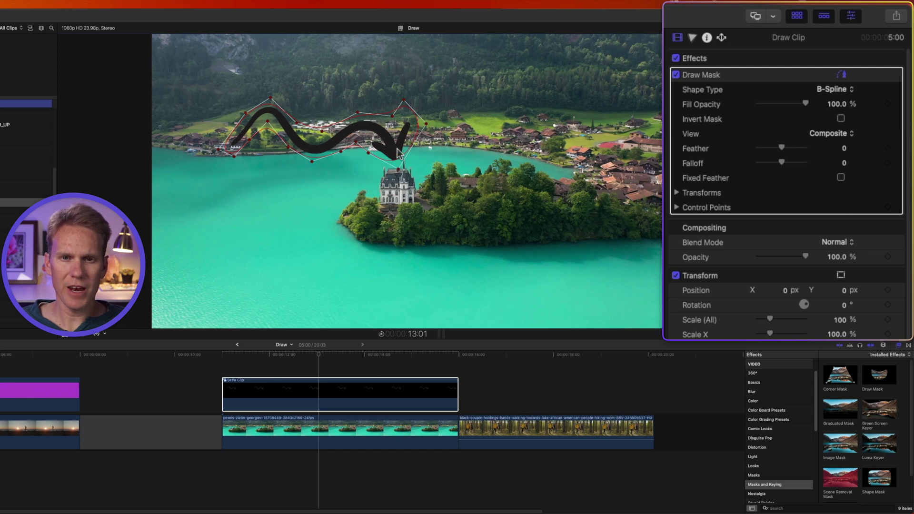
{"action": "left_click", "coordinate": [398, 170]}
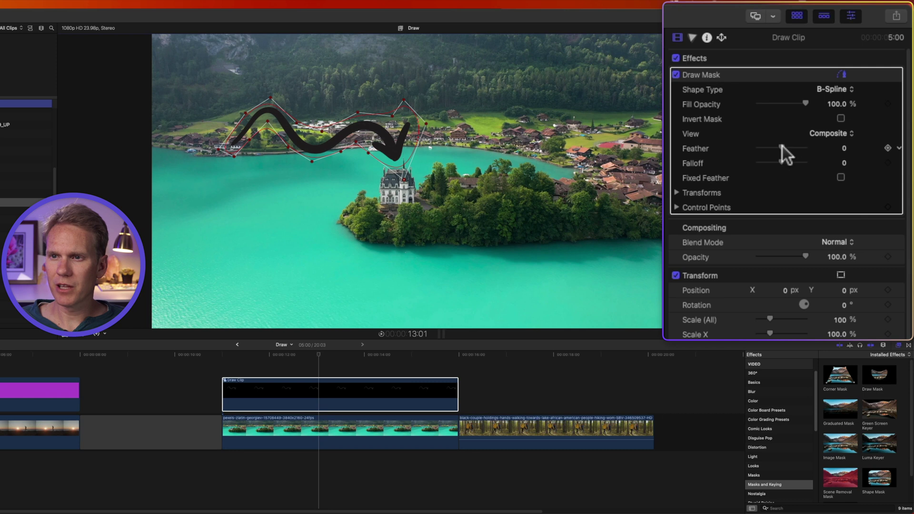
{"action": "left_click_drag", "start_coordinate": [781, 146], "coordinate": [754, 147]}
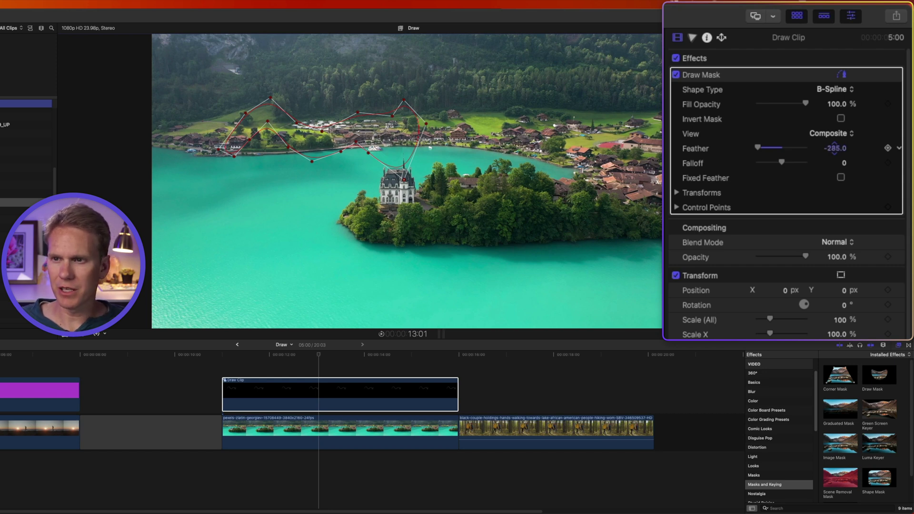
Set the mask Feather to -300 and keyframe it at the start of the Draw Clip
{"action": "left_click", "coordinate": [834, 148]}
{"action": "type", "text": "-"}
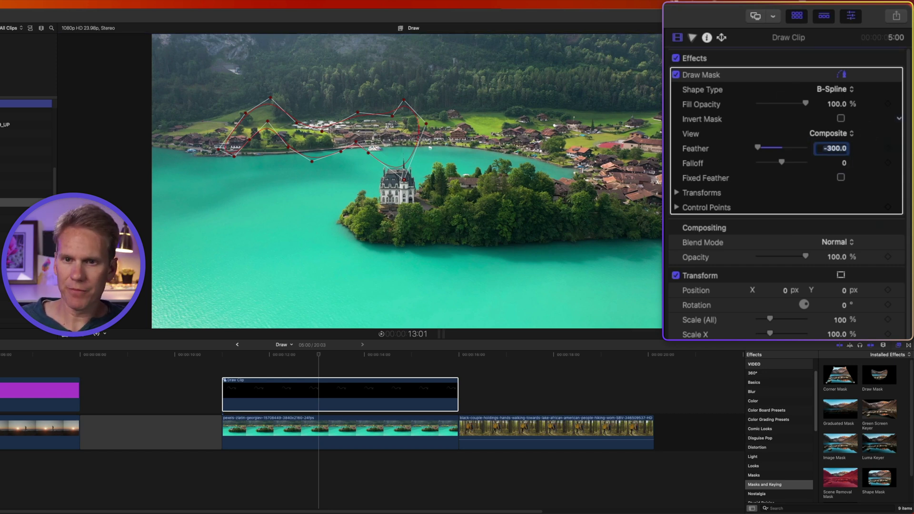
{"action": "key", "text": "Up"}
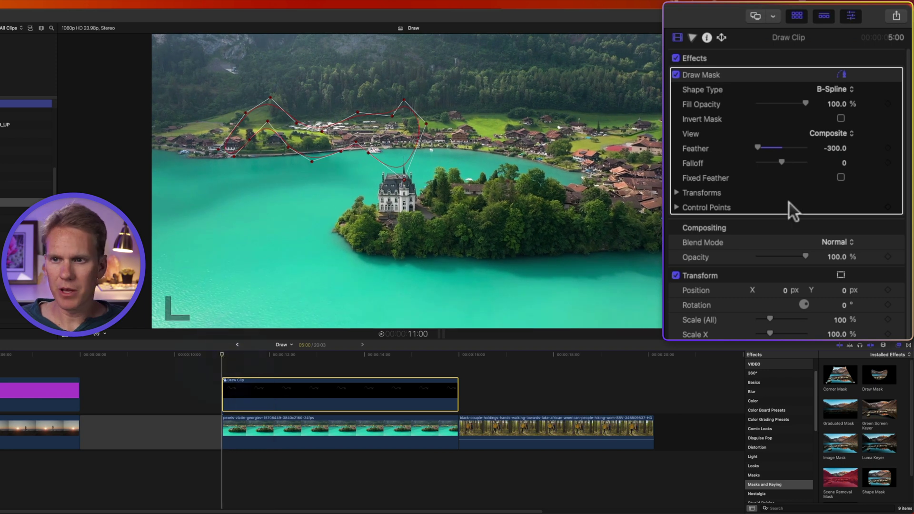
{"action": "left_click", "coordinate": [888, 148]}
One second later set Feather to 0, then play back the arrow draw-on
{"action": "key", "text": "space"}
{"action": "key", "text": "space"}
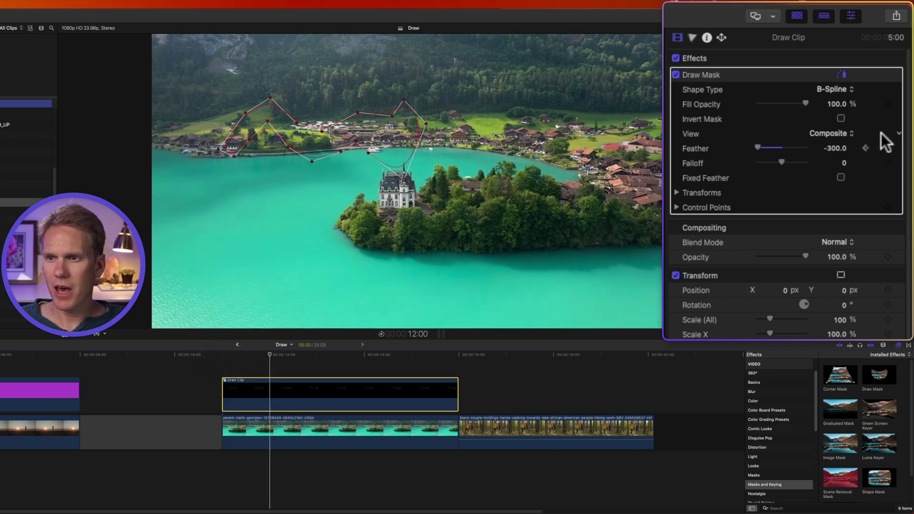
{"action": "left_click", "coordinate": [833, 148]}
{"action": "type", "text": "0"}
{"action": "key", "text": "Return"}
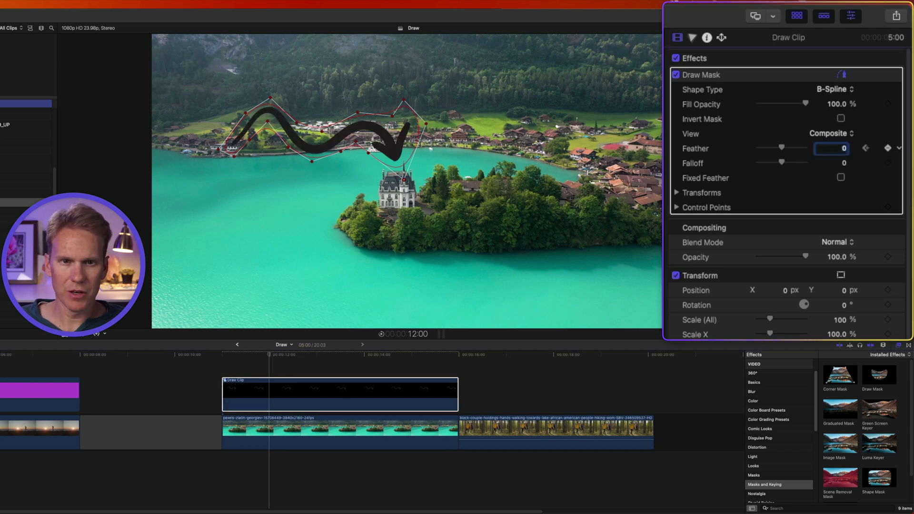
{"action": "key", "text": "Left"}
{"action": "key", "text": "Left"}
{"action": "key", "text": "Left"}
{"action": "key", "text": "Left"}
{"action": "key", "text": "Left"}
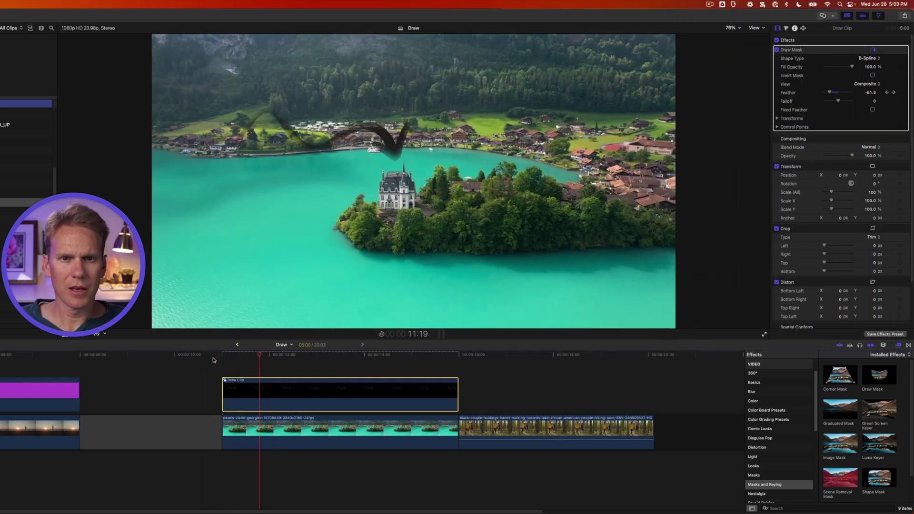
{"action": "key", "text": "space"}
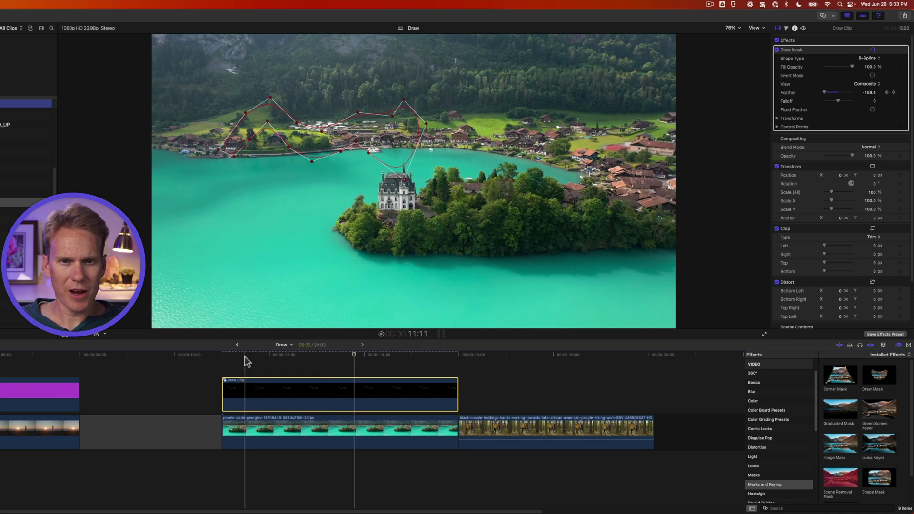
{"action": "left_click", "coordinate": [302, 354]}
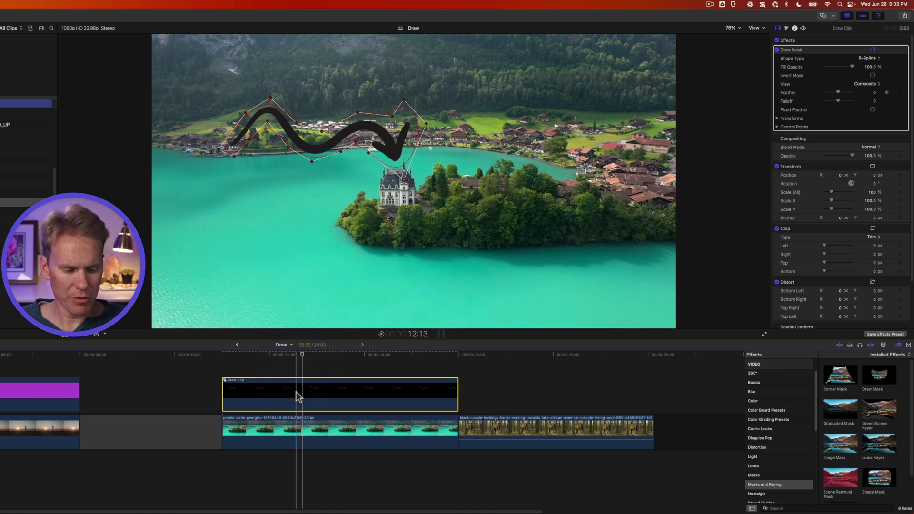
Show the Video Animation rows and drag the first Draw Mask keyframe later to retime the draw-on
{"action": "key", "text": "ctrl+v"}
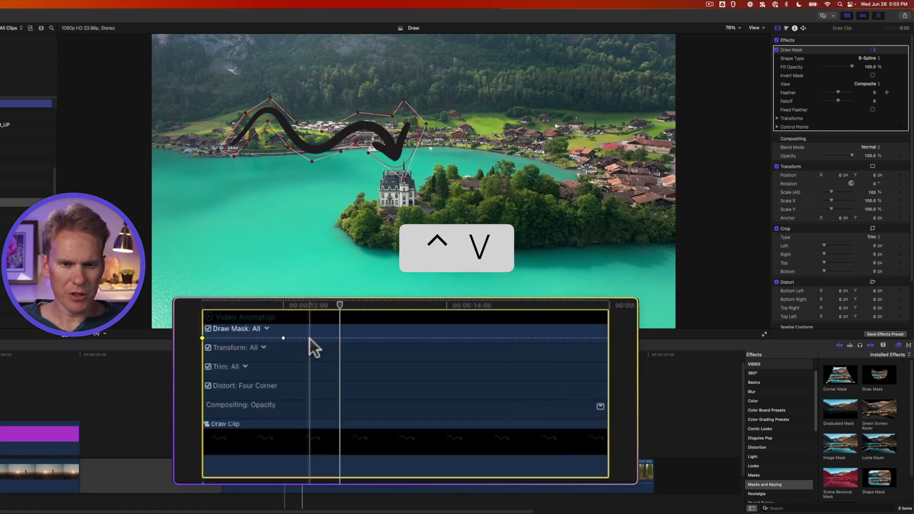
{"action": "left_click", "coordinate": [284, 338]}
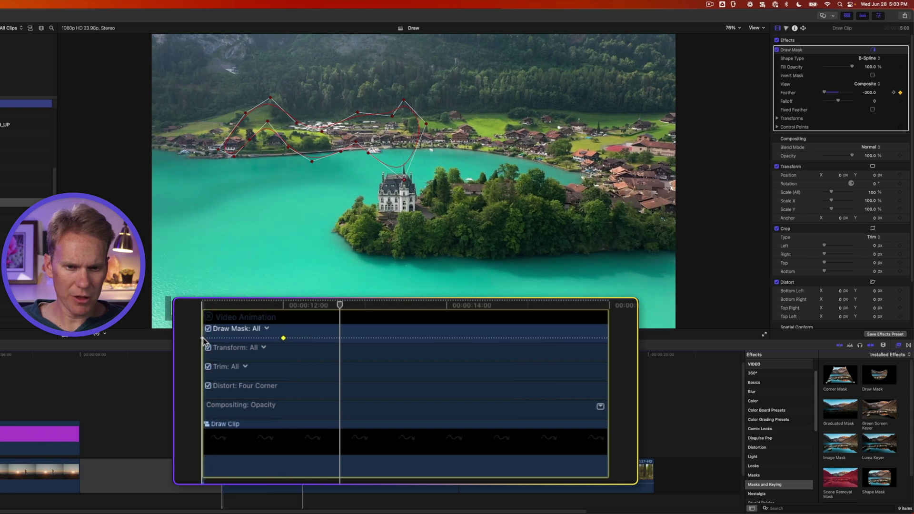
{"action": "left_click_drag", "start_coordinate": [203, 339], "coordinate": [321, 337]}
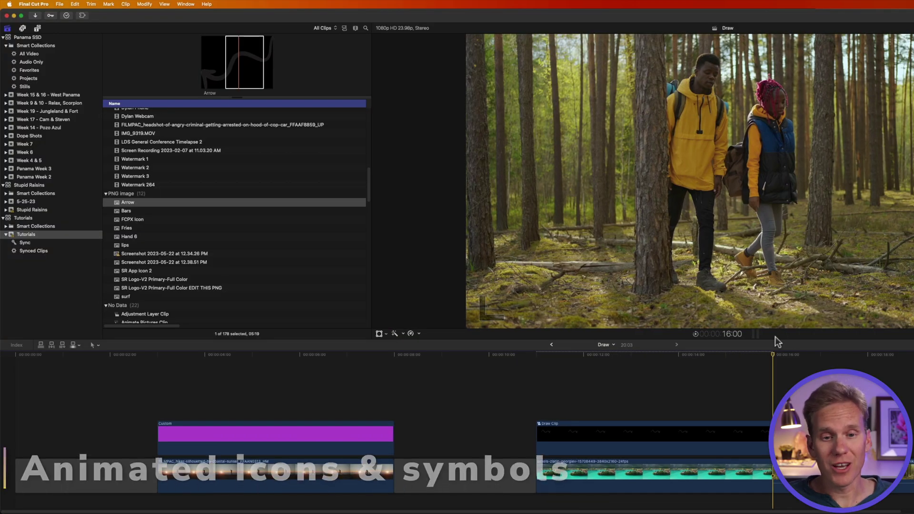
Drag the Owl icon from the Sign Pop titles above the forest hiking clip
{"action": "left_click", "coordinate": [38, 29]}
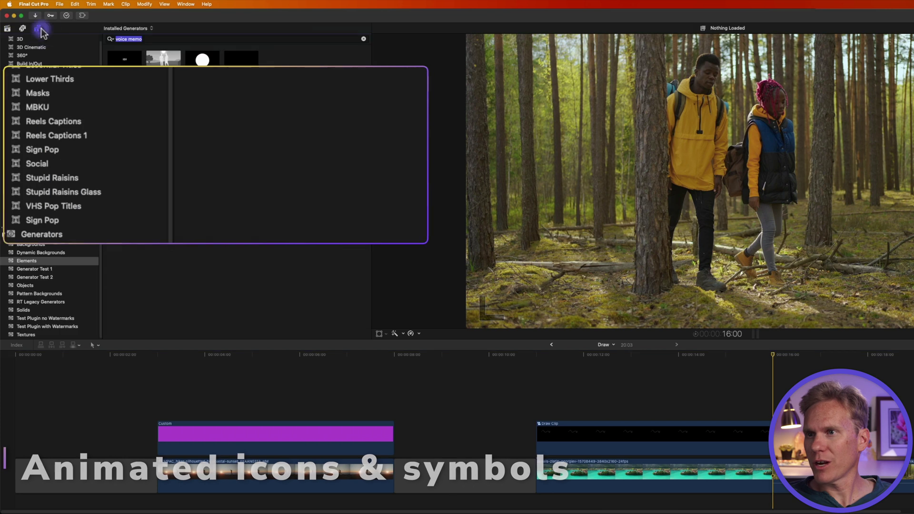
{"action": "left_click", "coordinate": [73, 222]}
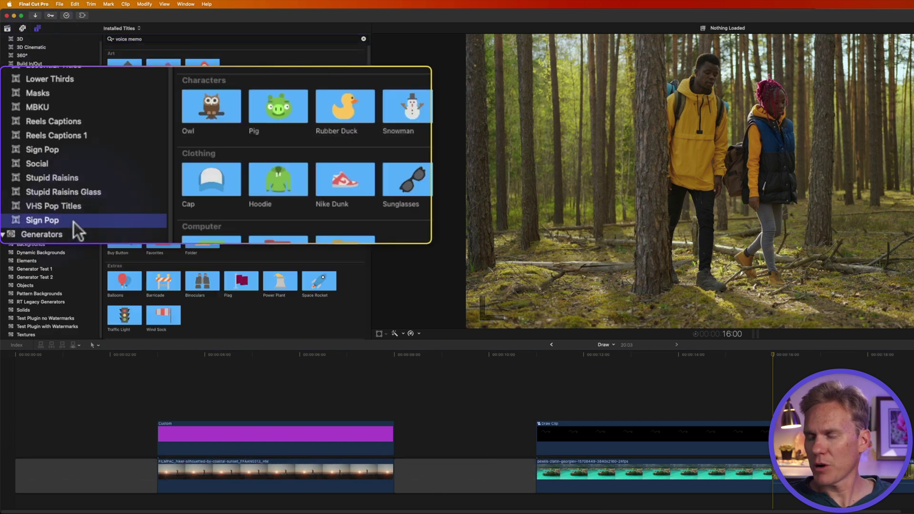
{"action": "left_click_drag", "start_coordinate": [199, 110], "coordinate": [780, 440]}
{"action": "left_click_drag", "start_coordinate": [465, 440], "coordinate": [466, 441]}
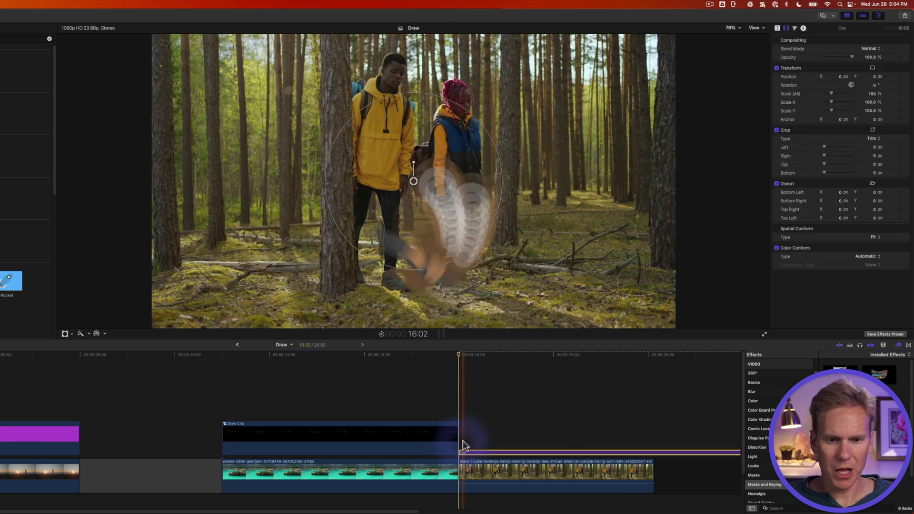
Trim the Owl title to end with the hiking clip and play its animation from 16:00
{"action": "left_click", "coordinate": [653, 422]}
{"action": "left_click", "coordinate": [655, 452]}
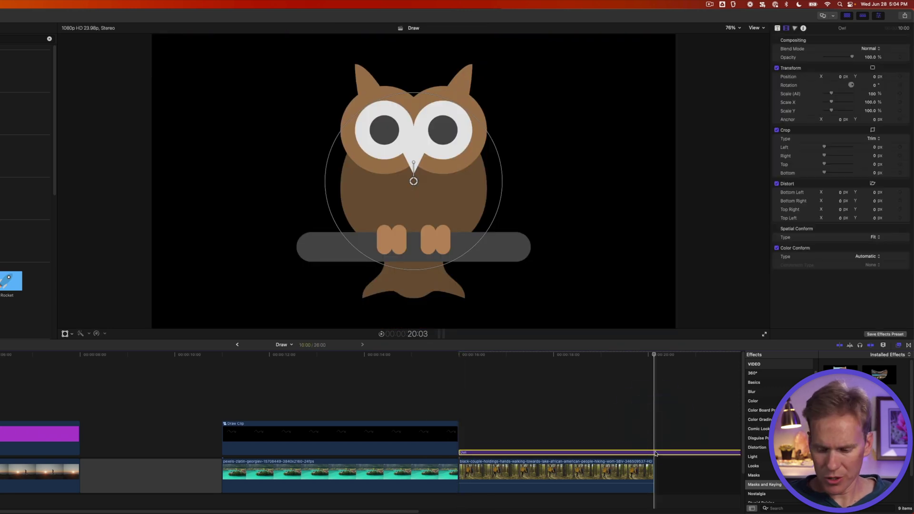
{"action": "key", "text": "alt+bracketright"}
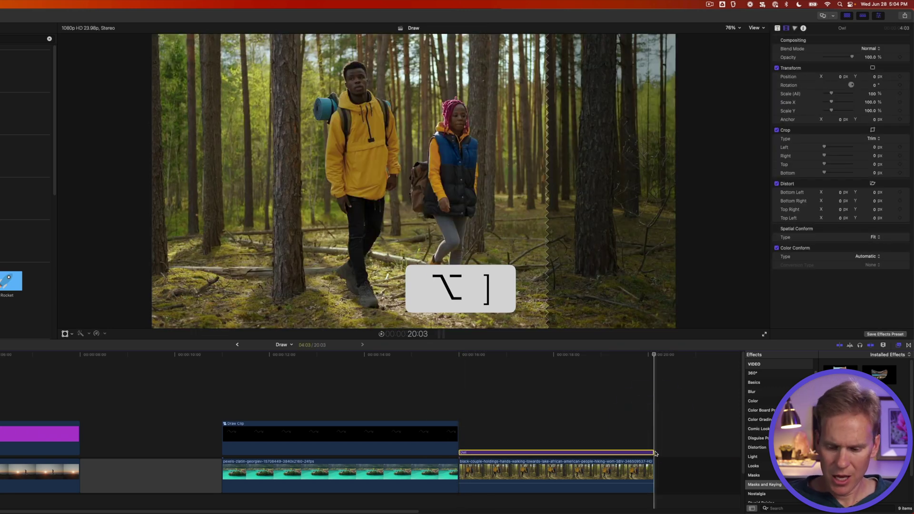
{"action": "key", "text": "z"}
{"action": "left_click_drag", "start_coordinate": [435, 411], "coordinate": [690, 474]}
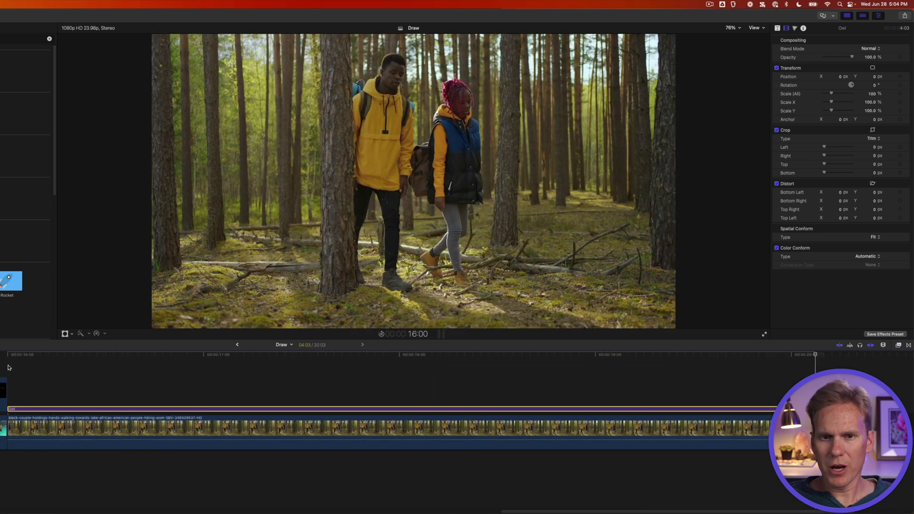
{"action": "key", "text": "space"}
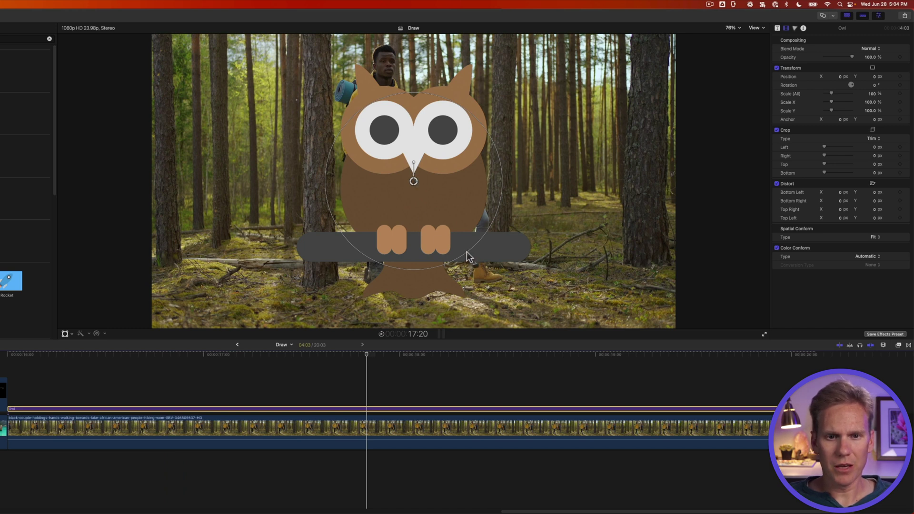
Shrink the owl and move it to the left of the forest shot, then preview it
{"action": "left_click_drag", "start_coordinate": [466, 252], "coordinate": [227, 235]}
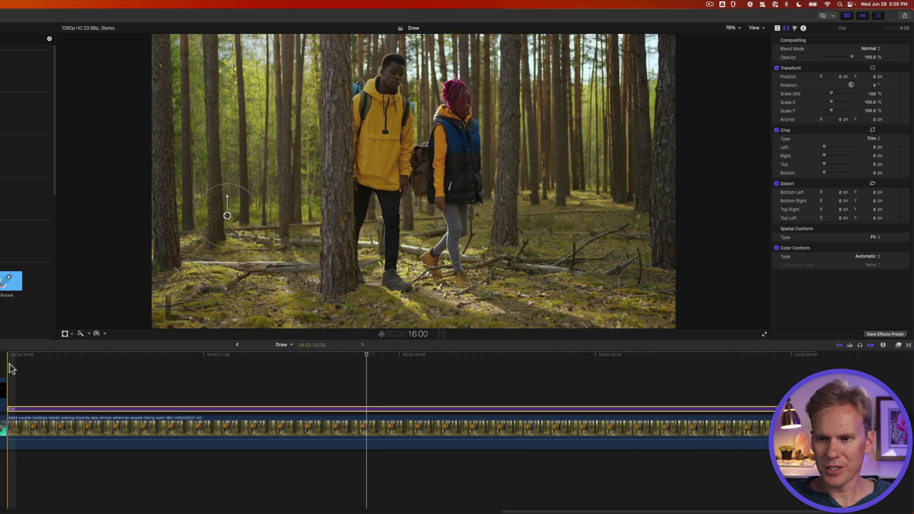
{"action": "key", "text": "space"}
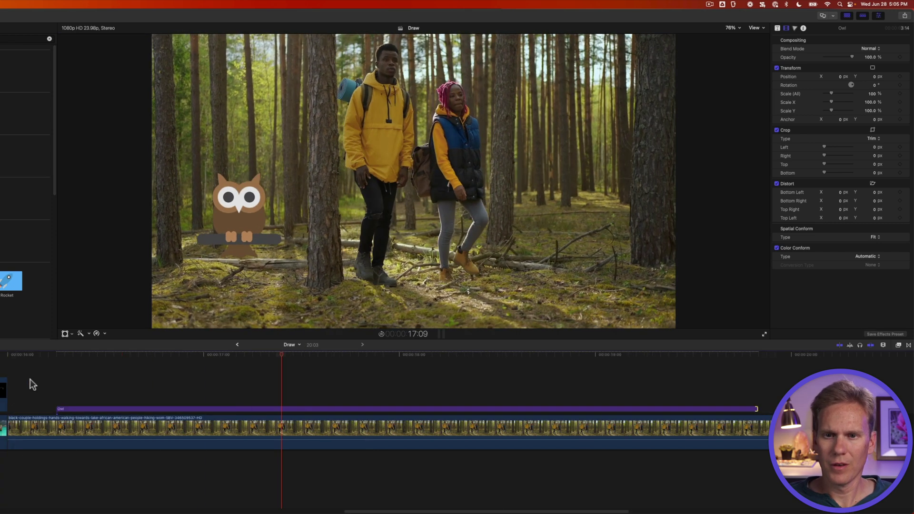
{"action": "key", "text": "space"}
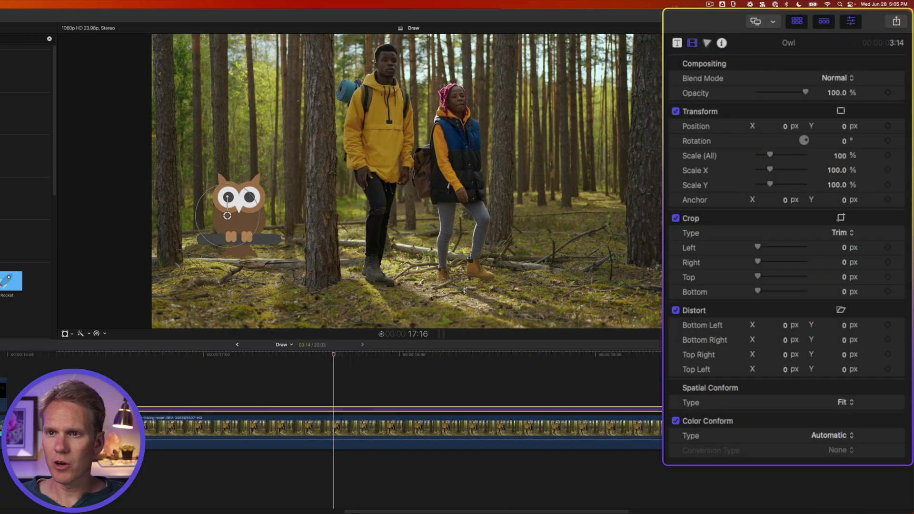
Set the owl's Color 1 to purple in the Title inspector
{"action": "left_click", "coordinate": [676, 44]}
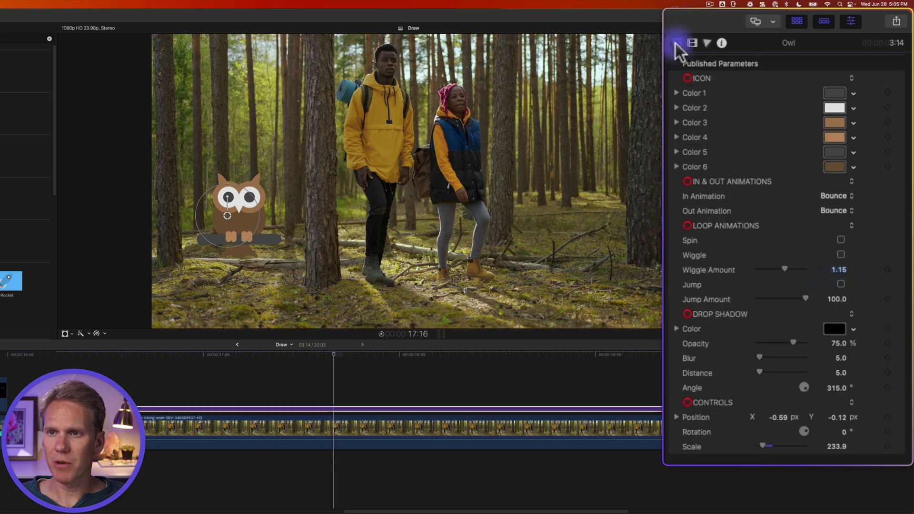
{"action": "left_click", "coordinate": [833, 94]}
{"action": "left_click", "coordinate": [500, 87]}
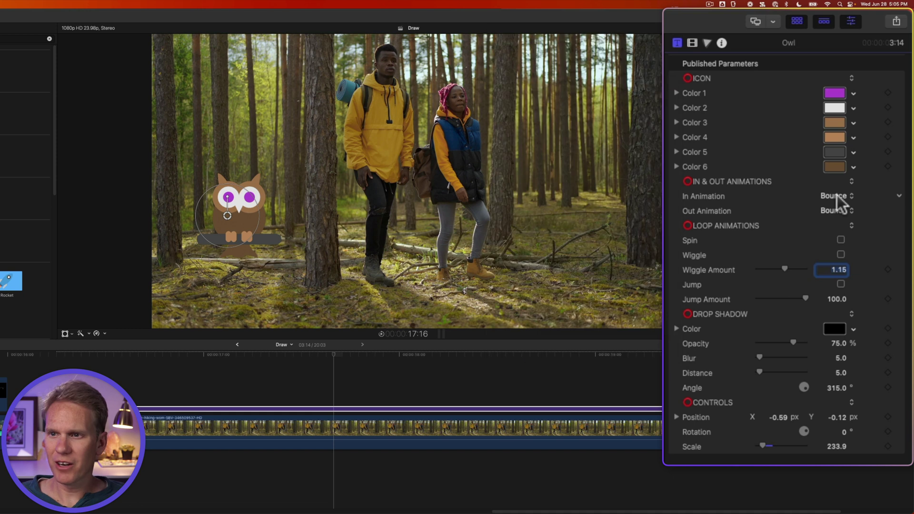
Set the owl's In Animation to Scale - Normal and Out Animation to Fade
{"action": "left_click", "coordinate": [837, 197]}
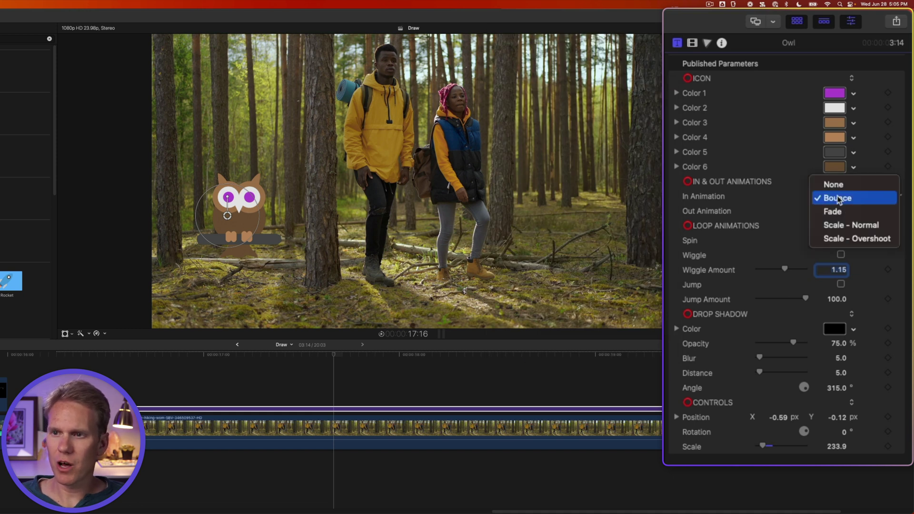
{"action": "left_click", "coordinate": [848, 196]}
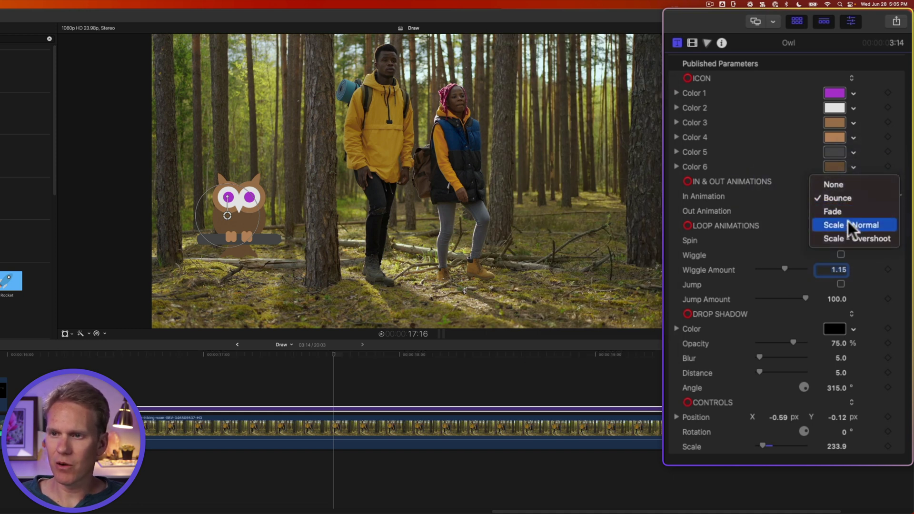
{"action": "left_click", "coordinate": [849, 223]}
{"action": "left_click", "coordinate": [842, 213]}
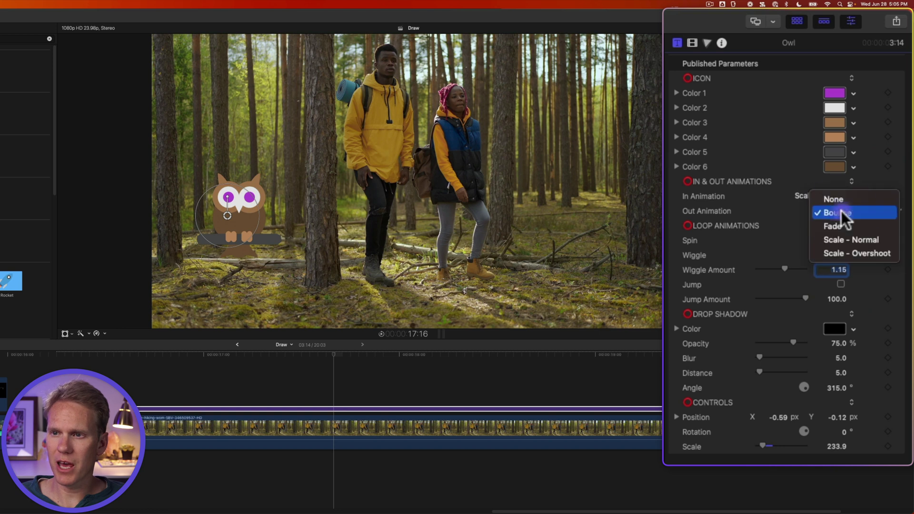
{"action": "left_click", "coordinate": [842, 221]}
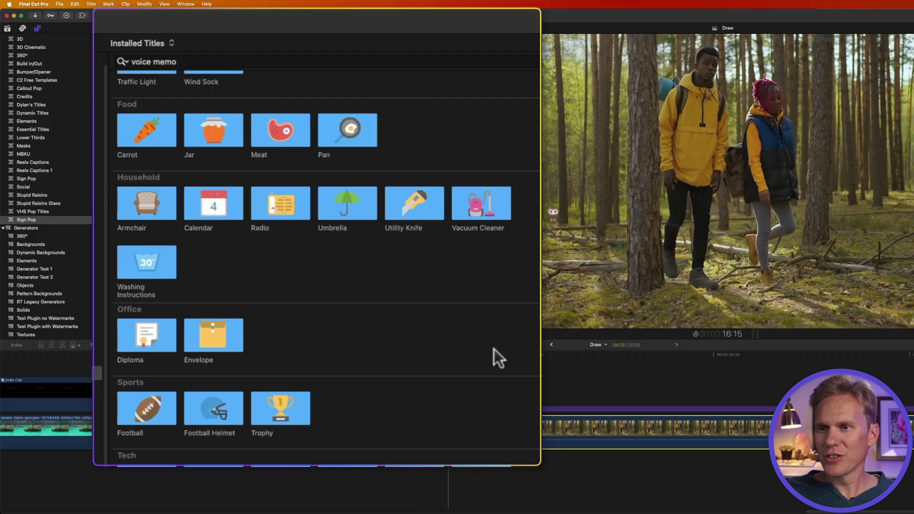
{"action": "scroll", "coordinate": [495, 353], "scroll_direction": "up", "scroll_amount": 10}
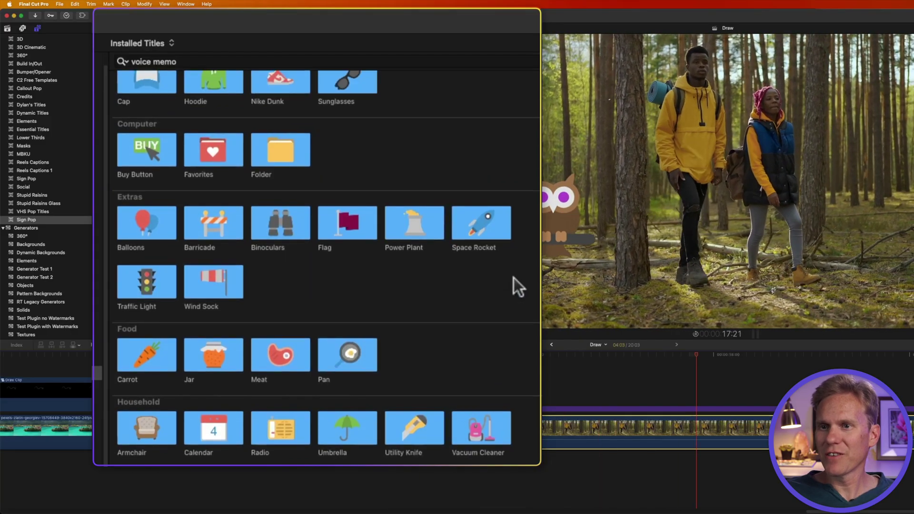